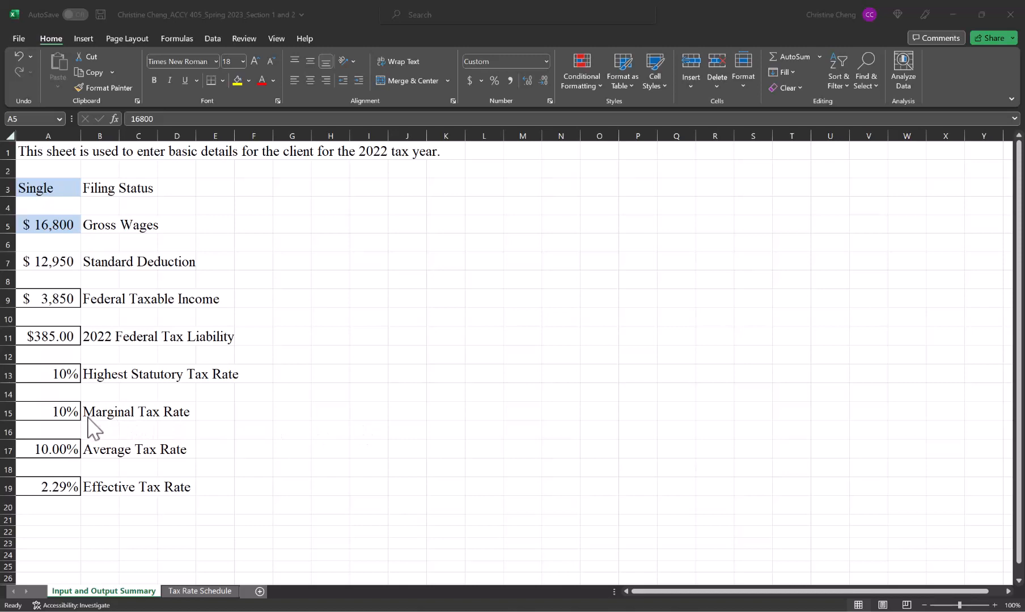
- Examine the marginal tax rate formulas in I6 of the Tax Rate Schedule sheet and A15 of the Input and Output Summary sheet
left_click(222, 593)
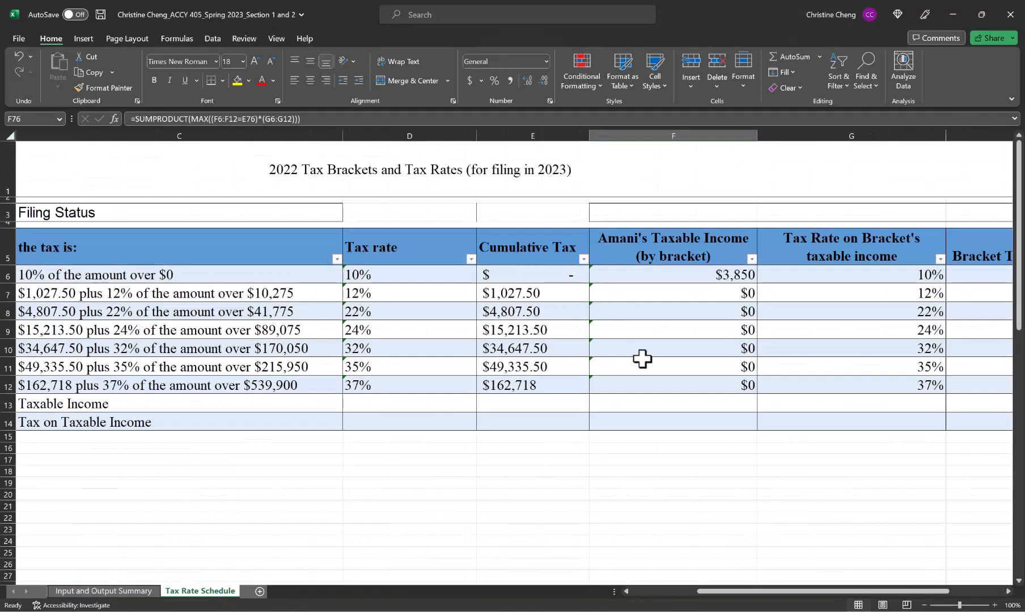
left_click_drag(712, 599, 810, 599)
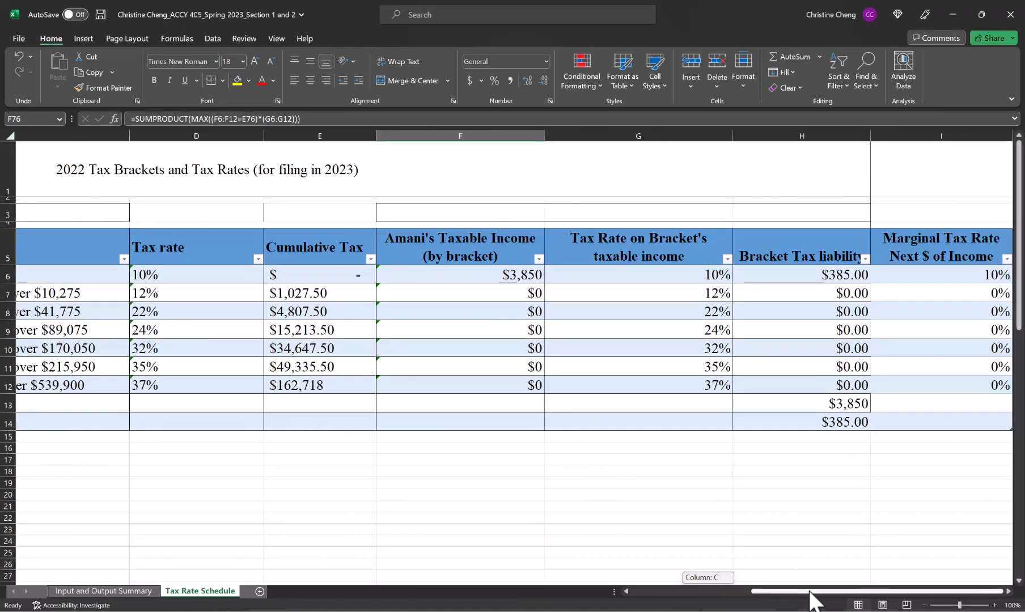
left_click(922, 285)
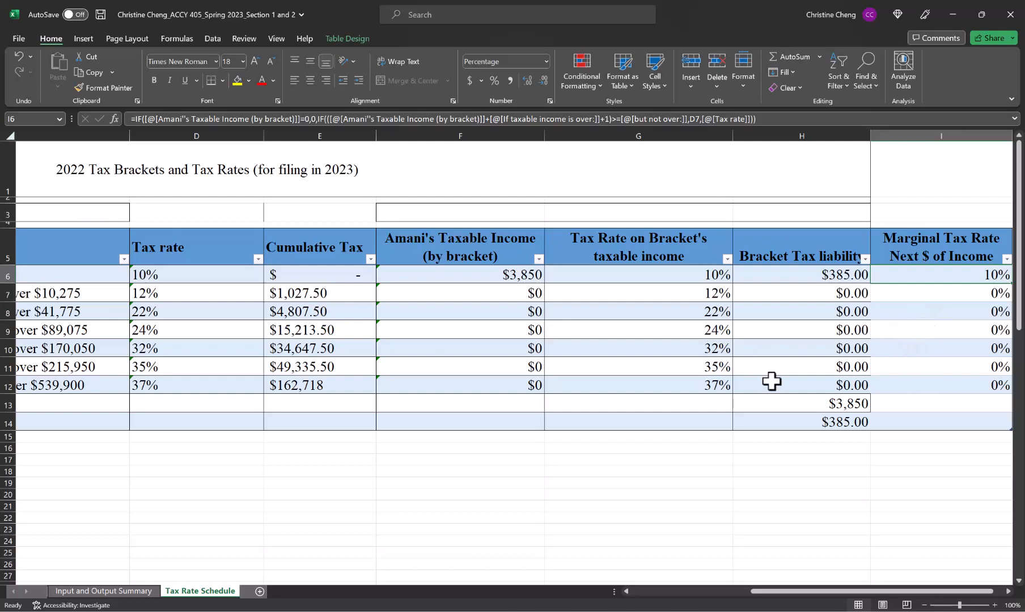
left_click(96, 591)
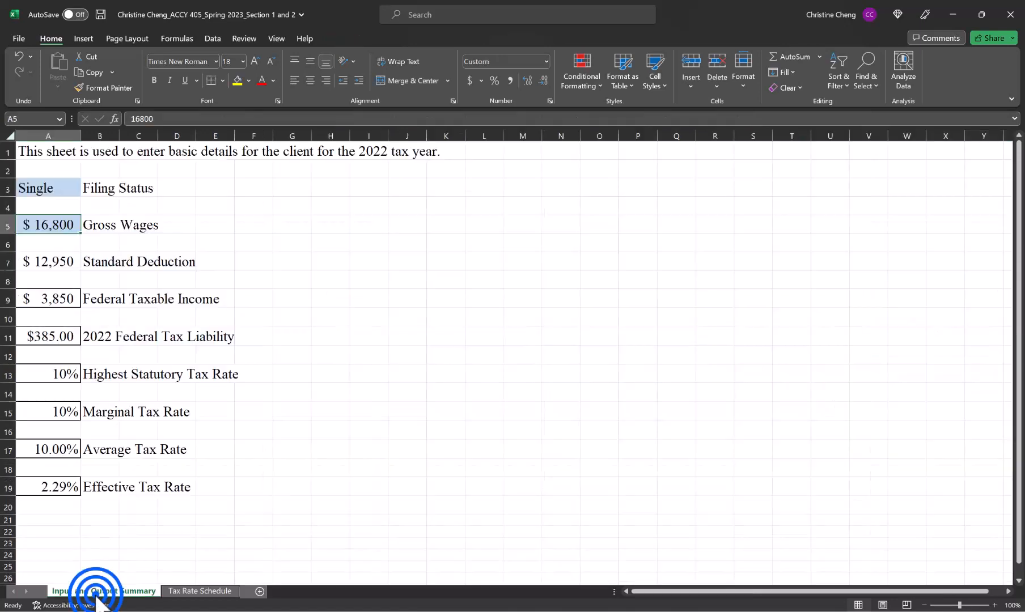
left_click(62, 414)
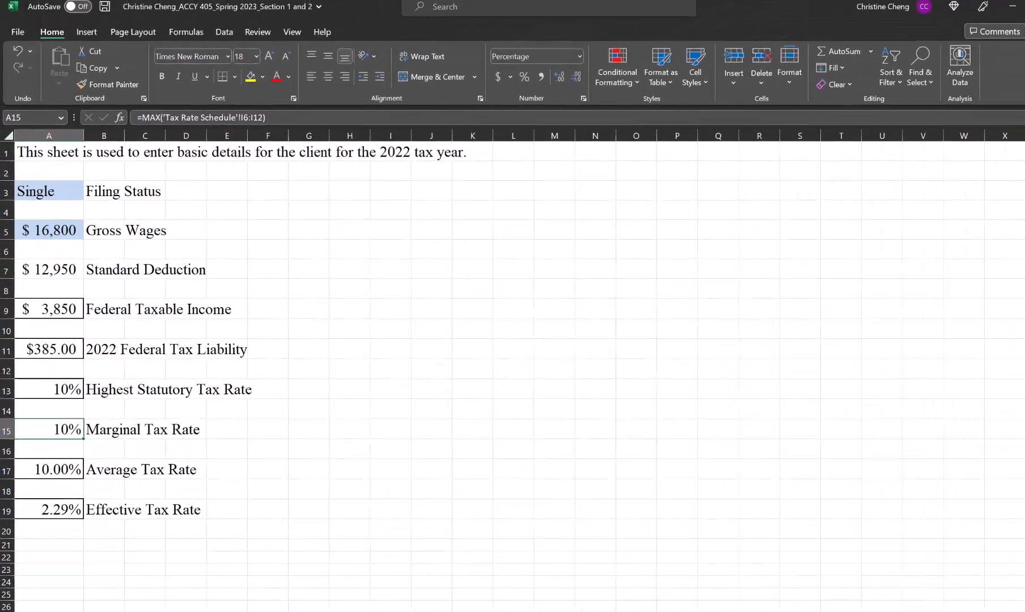
- Enter =MAX(F6:F12) in F16 of the Tax Rate Schedule sheet to find the largest taxable income by bracket
left_click(203, 591)
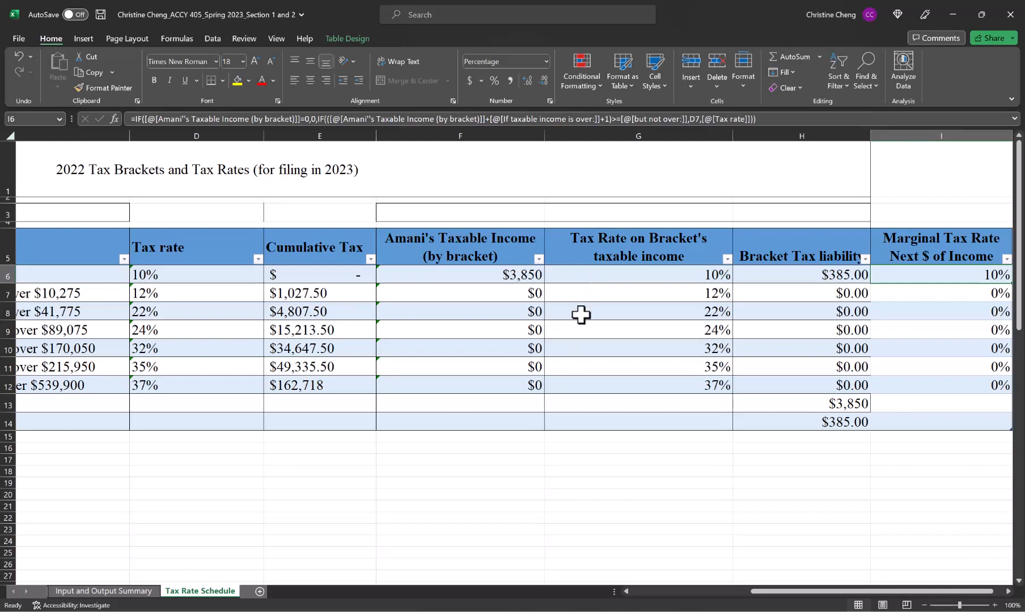
left_click(623, 281)
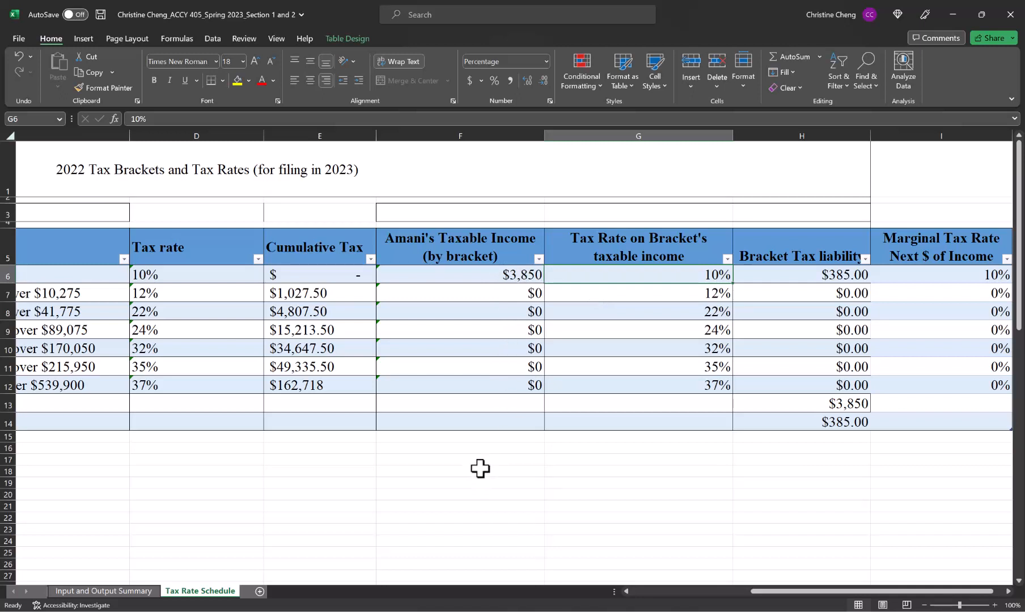
left_click(480, 449)
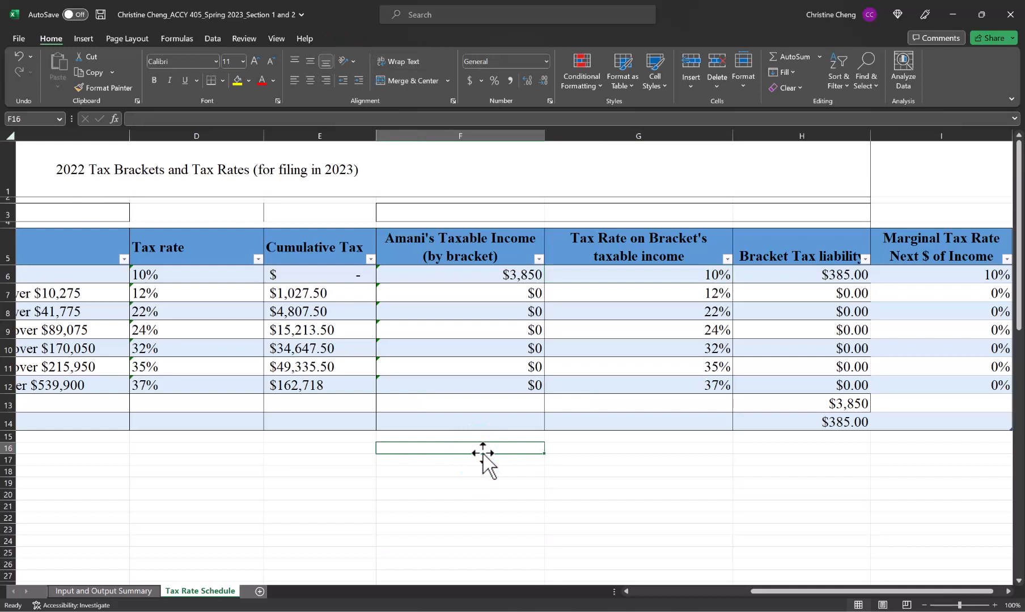
type("=max(")
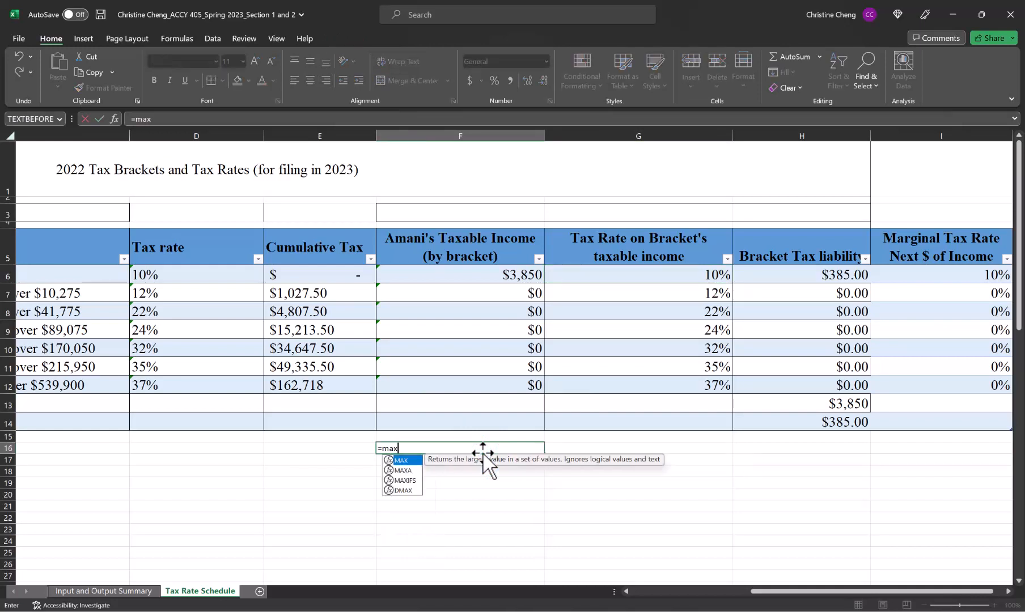
key("Up")
key("Up")
key("Up")
key("Up")
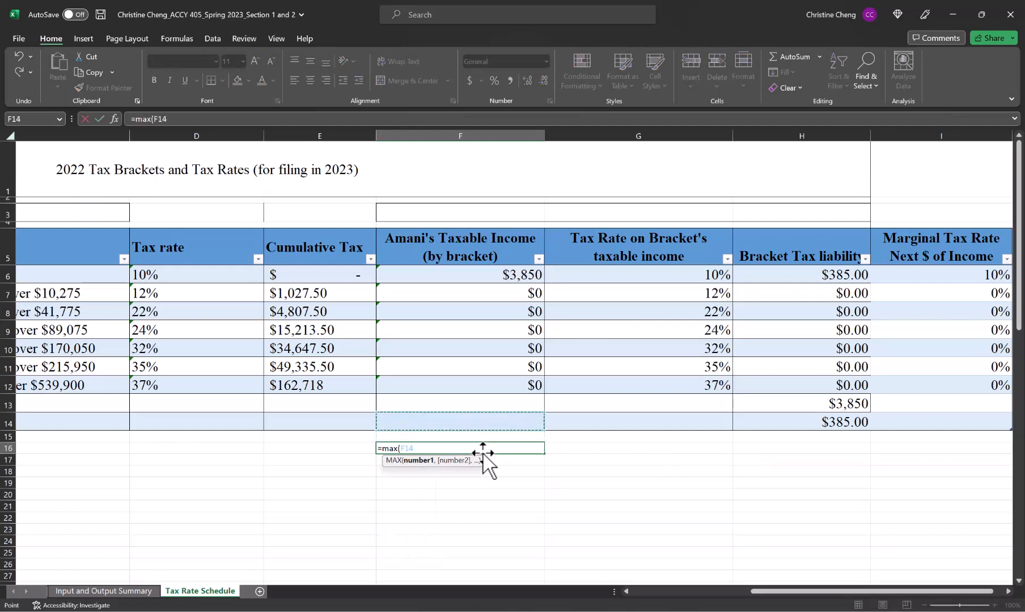
key("shift+Up")
key("shift+Up")
key("shift+Up")
key("shift+Up")
key("shift+Up")
key("shift+Up")
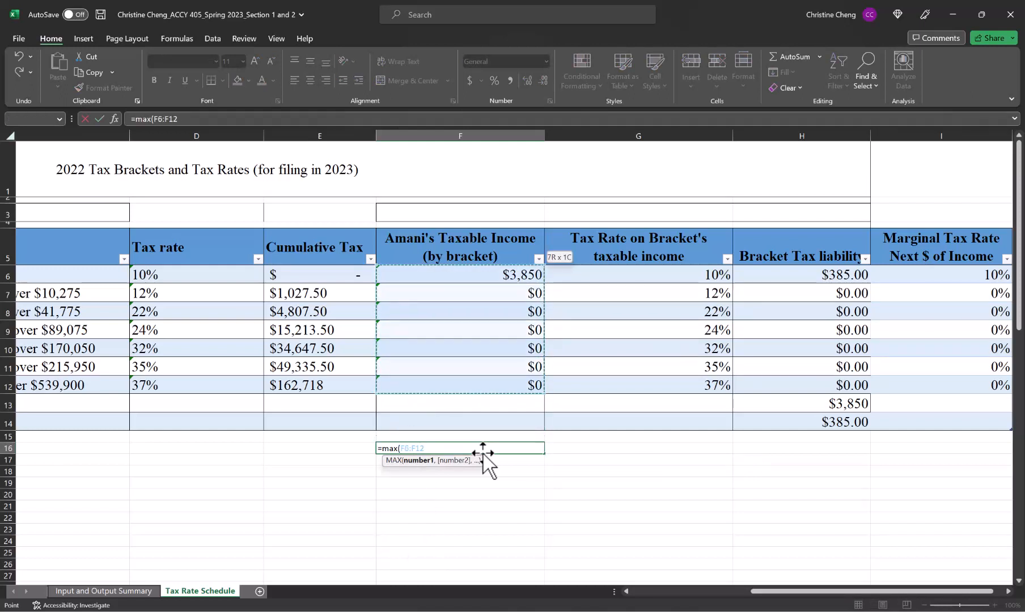
type(")")
key("ctrl+Return")
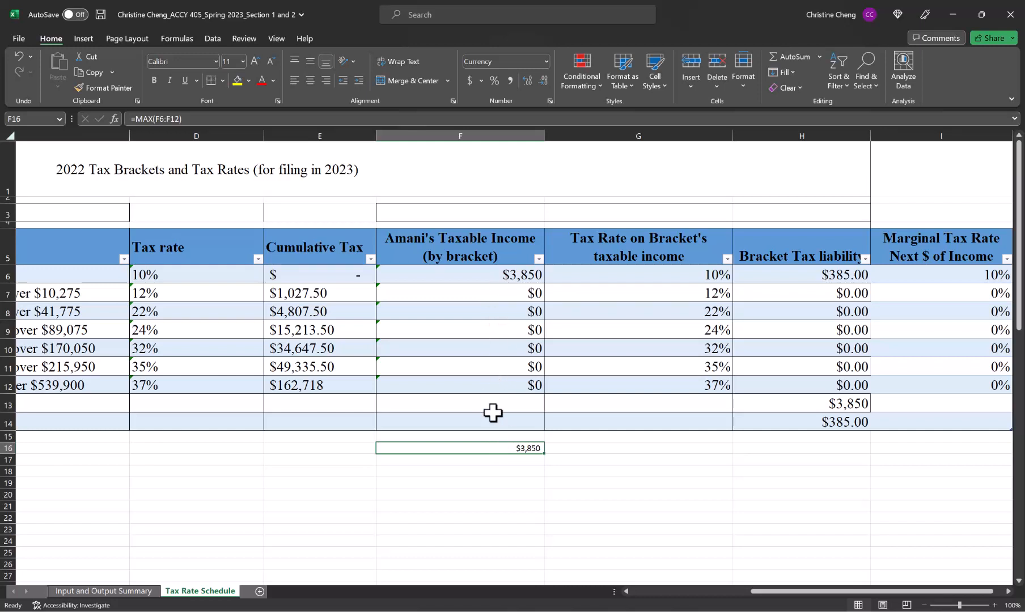
- Enter =SUMPRODUCT(F6:F12,G6:G12) in G16 to combine the bracket incomes with their tax rates
left_click(607, 446)
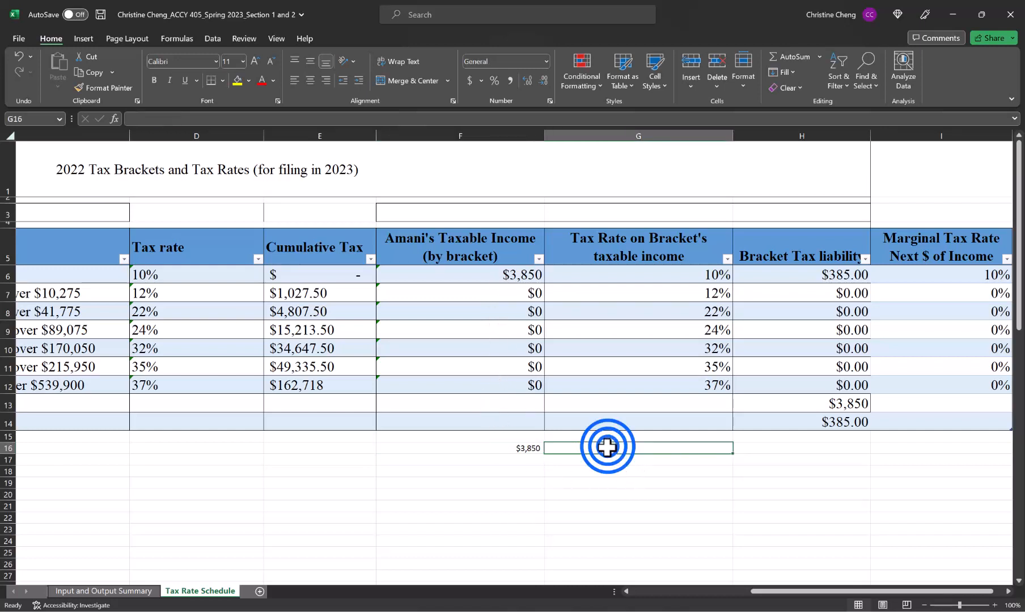
double_click(607, 449)
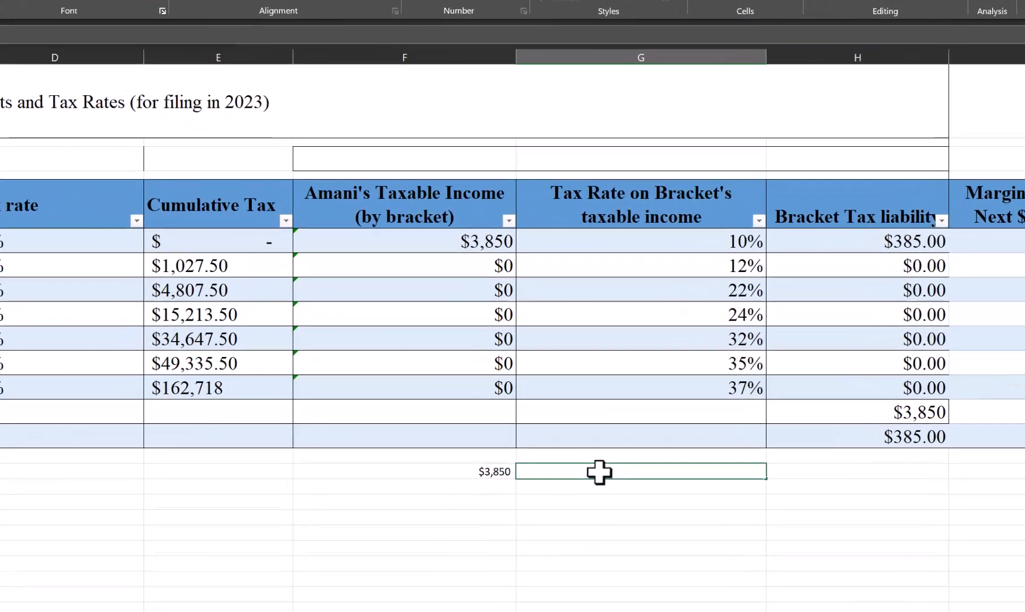
type("=sum")
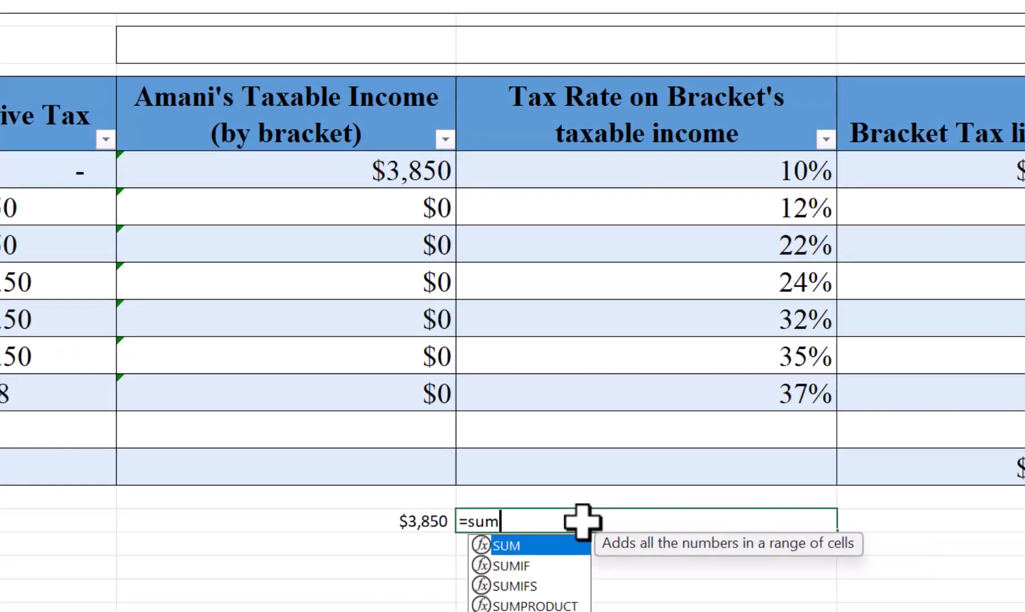
type("pro")
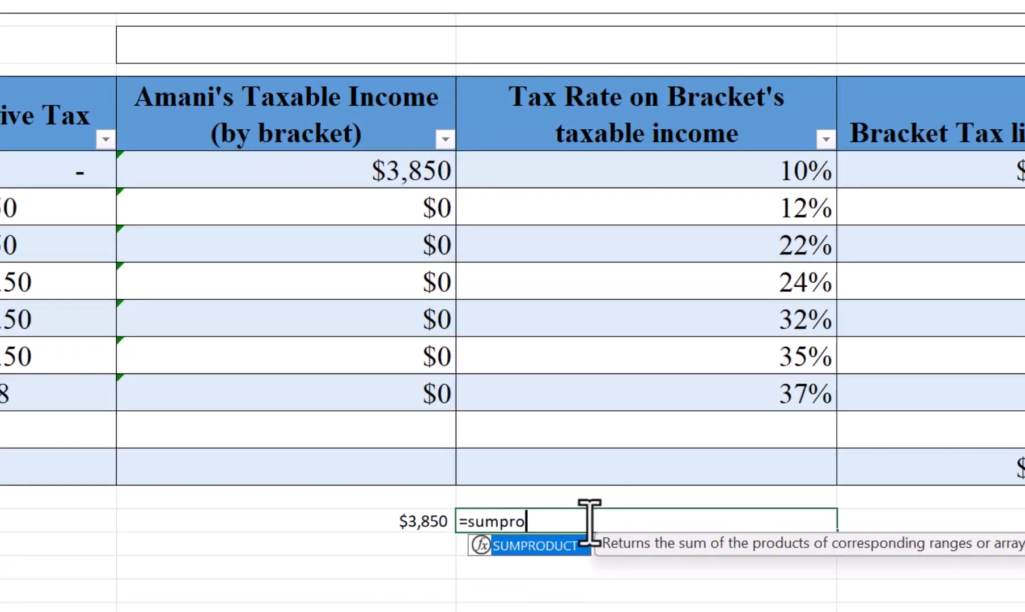
left_click(542, 545)
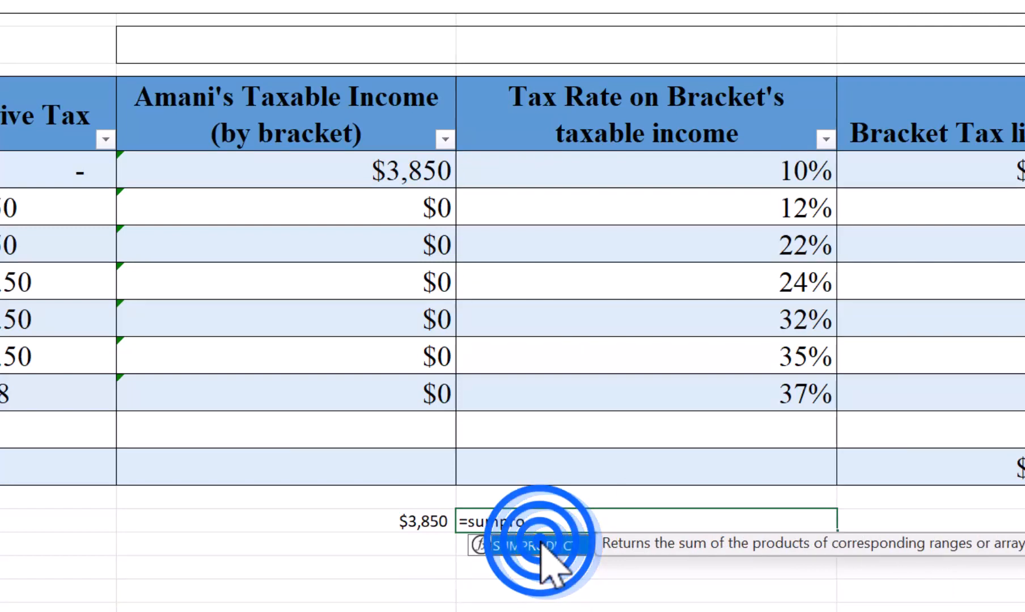
left_click(543, 546)
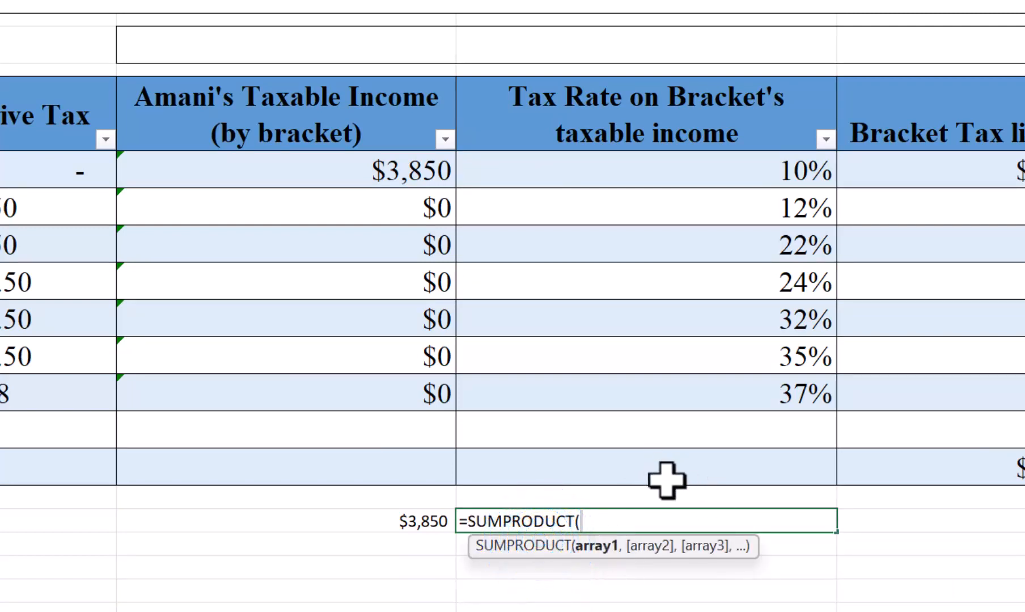
left_click_drag(400, 173, 404, 374)
type(",")
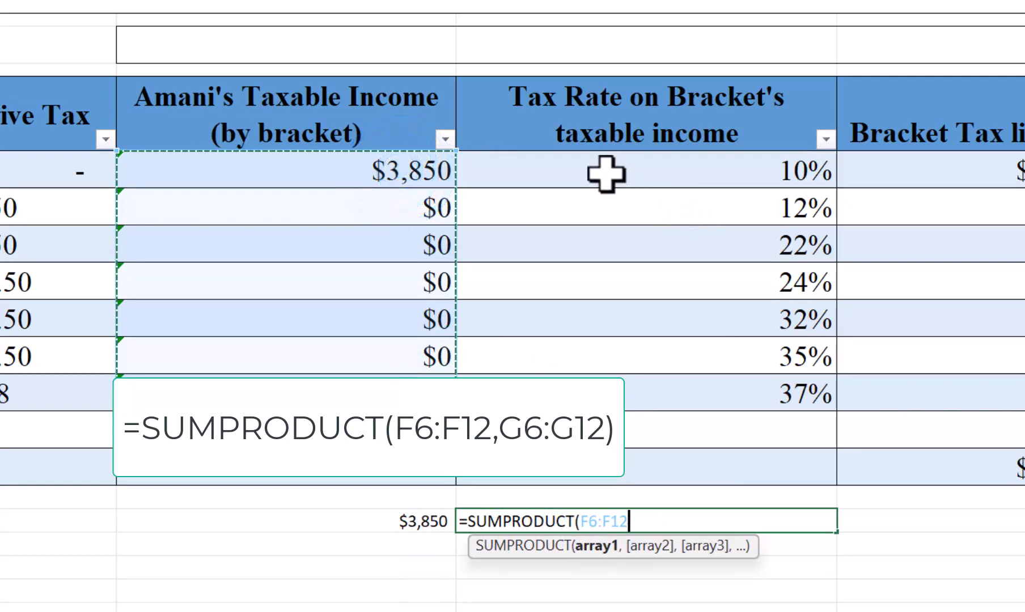
left_click_drag(606, 171, 634, 384)
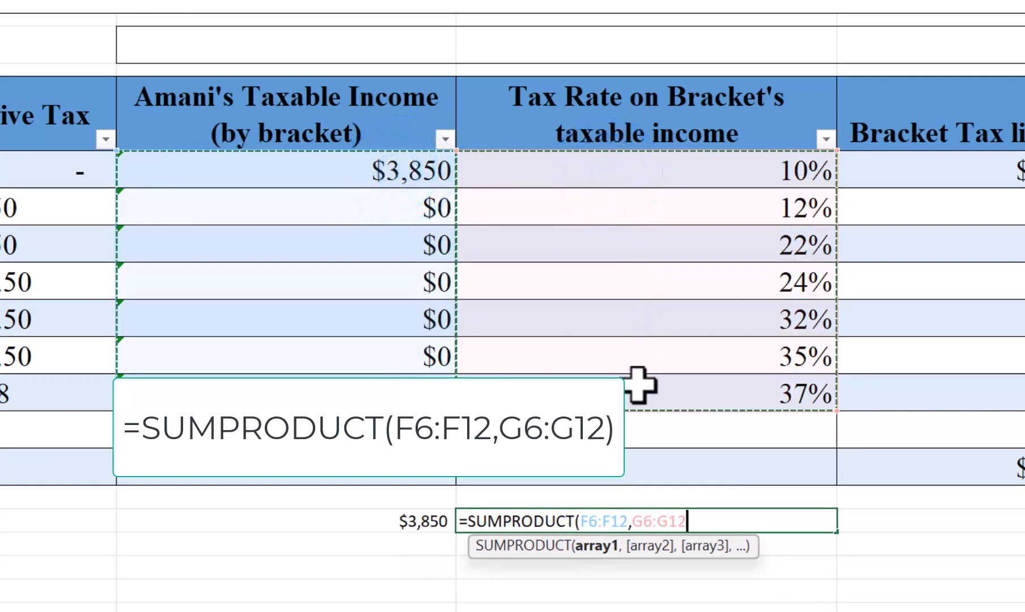
type(")")
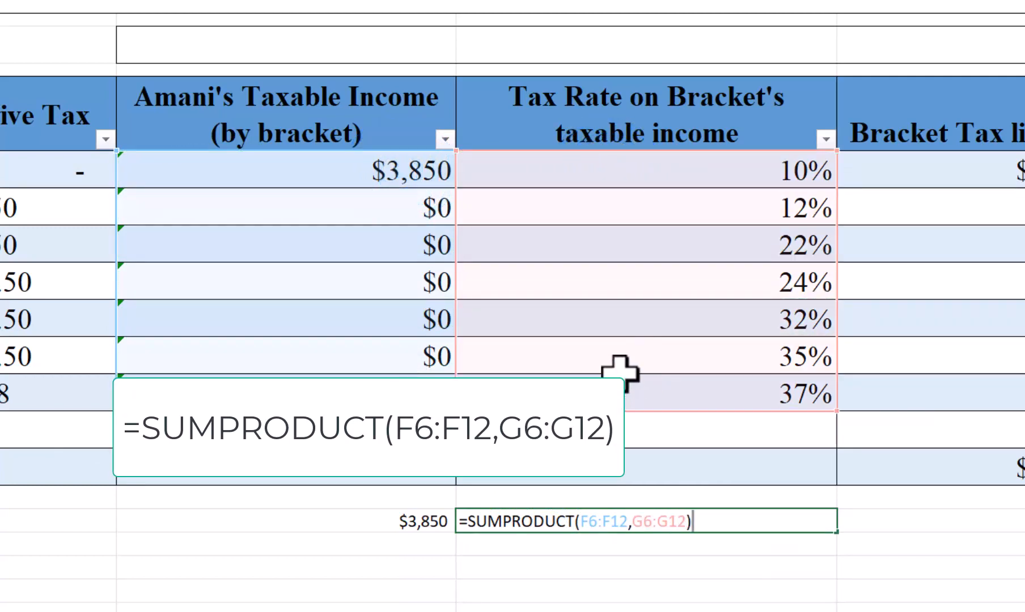
key("Return")
key("Up")
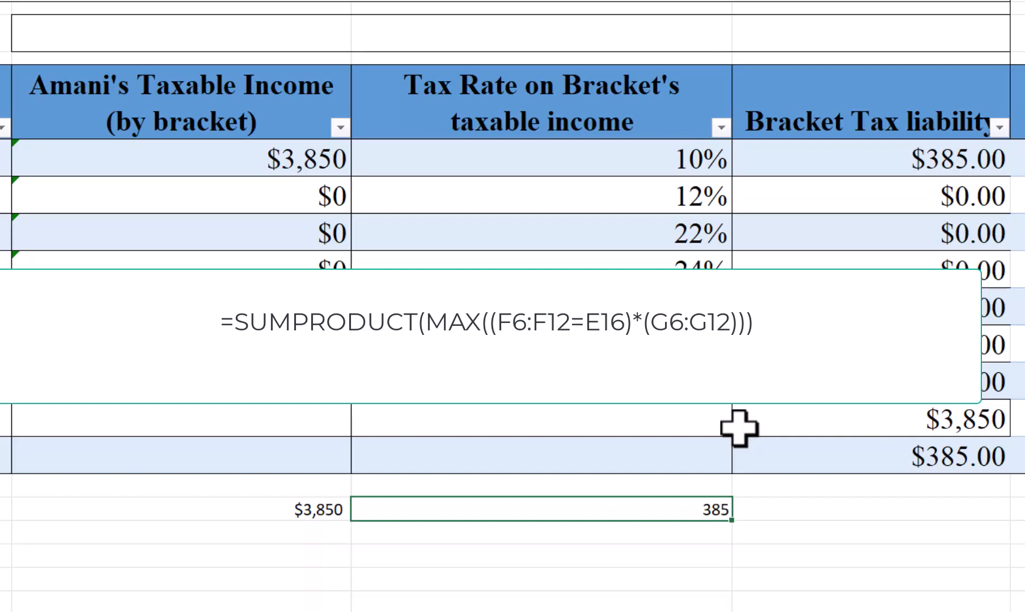
- Replace the formula in G16 with a SUMPRODUCT containing a MAX that compares F6:F12 with F16, followed by a multiplication
type("=sumpro")
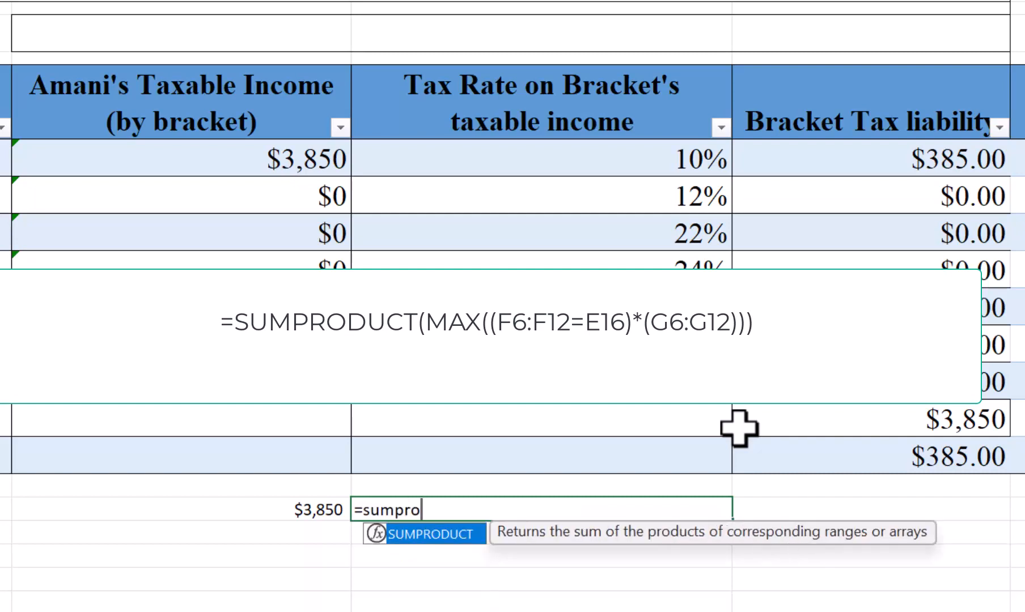
type("duc")
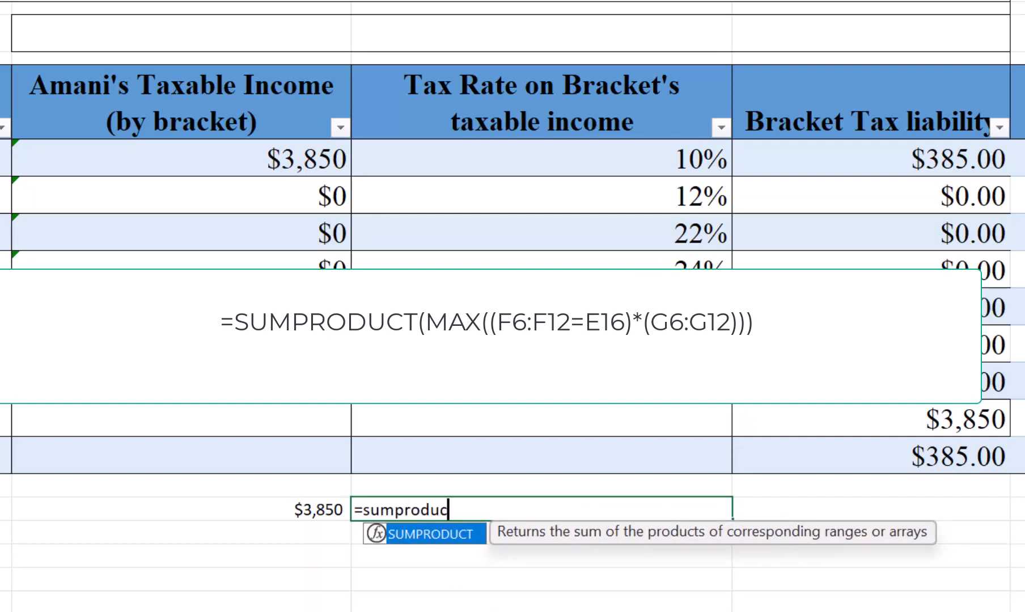
left_click(441, 533)
left_click(441, 533)
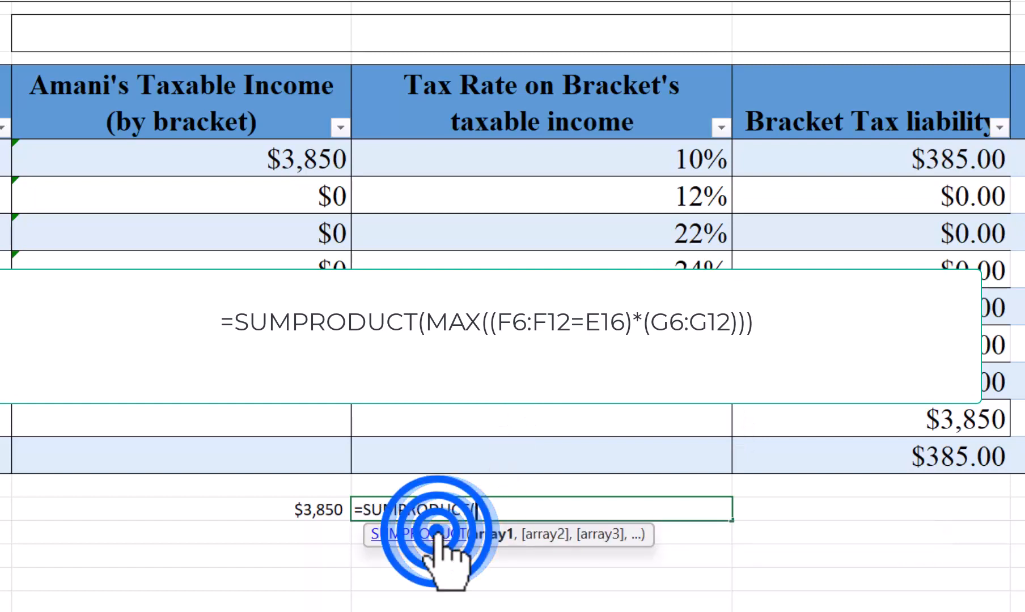
type("m")
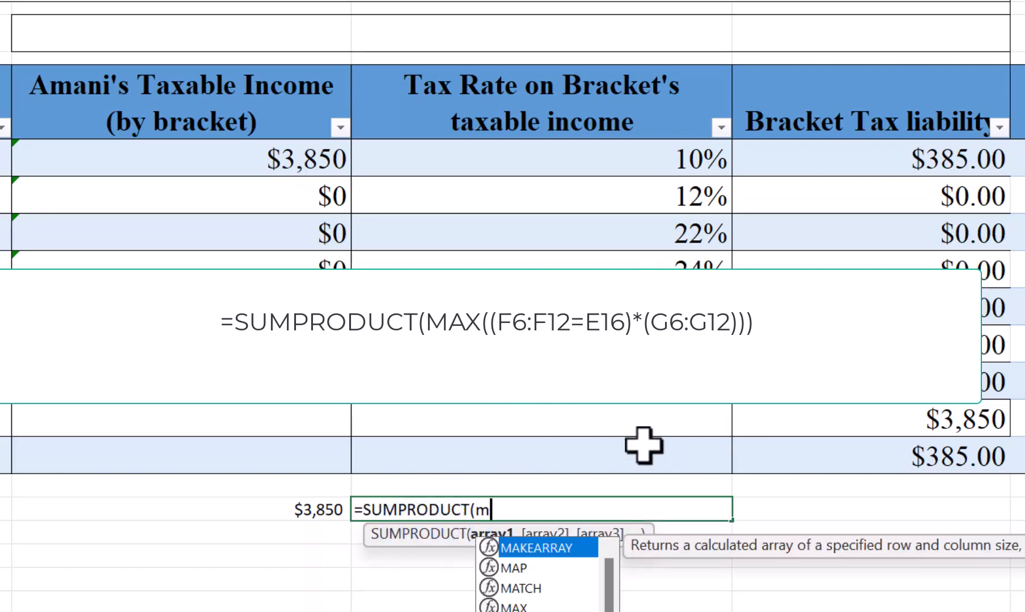
type("ax((")
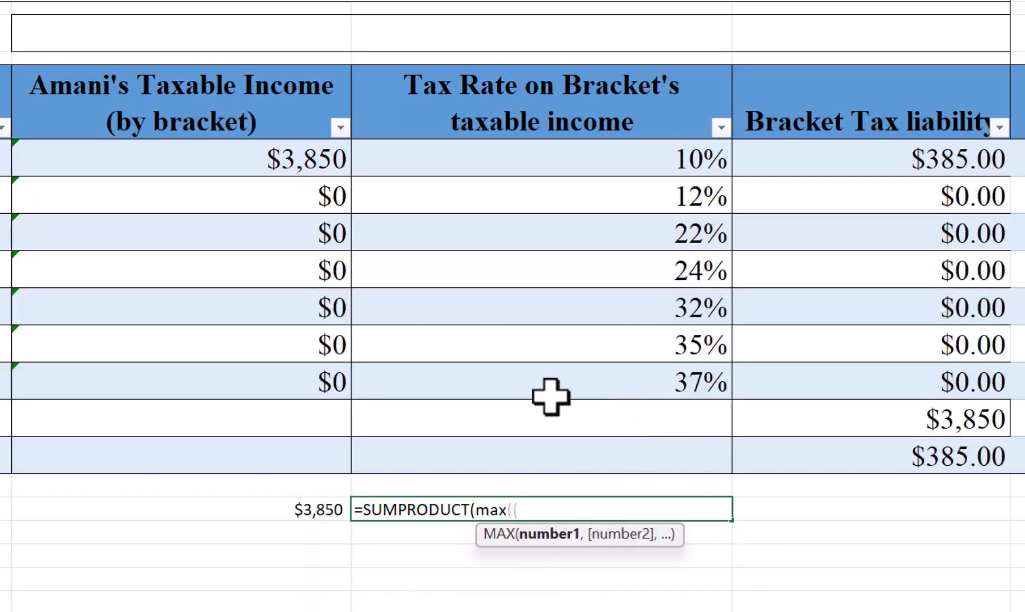
left_click_drag(287, 156, 309, 378)
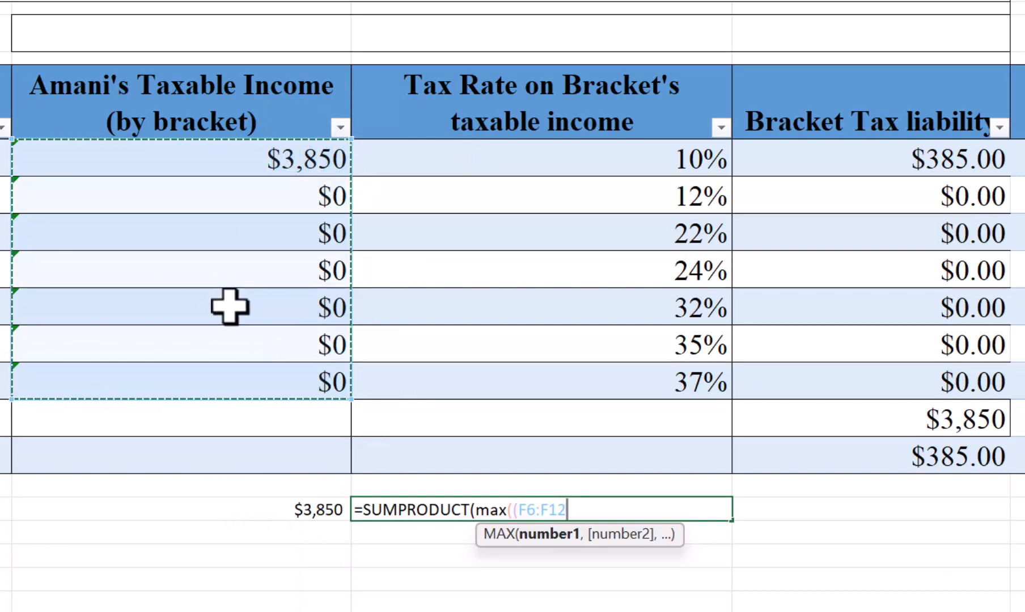
type("=")
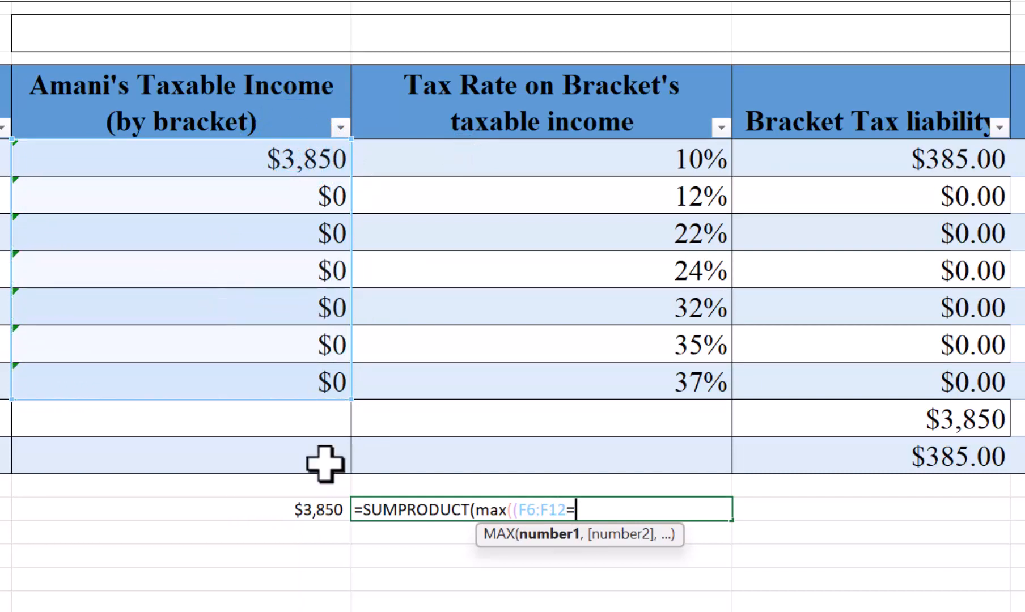
left_click(279, 509)
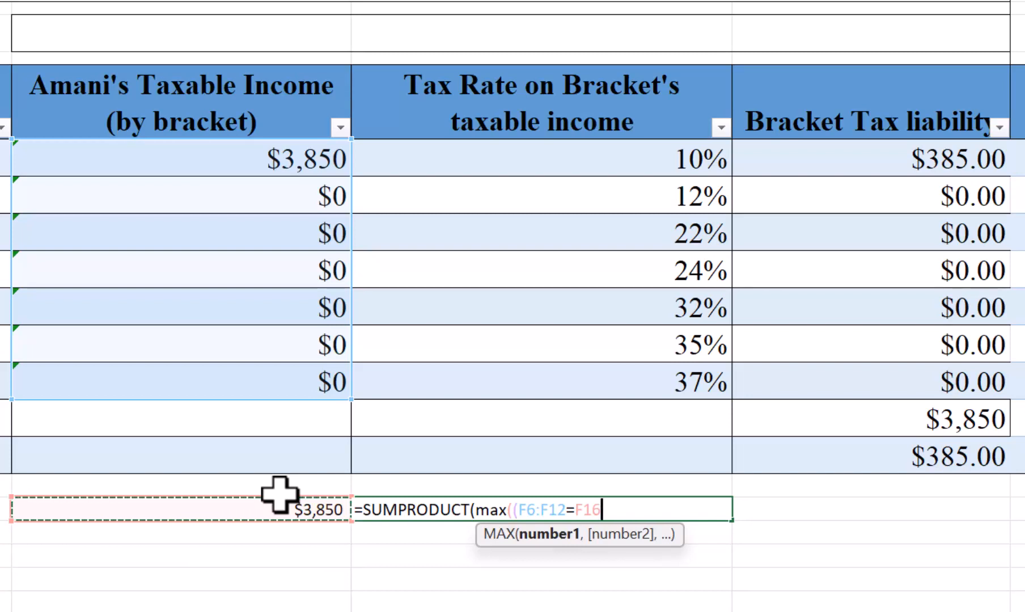
type(")")
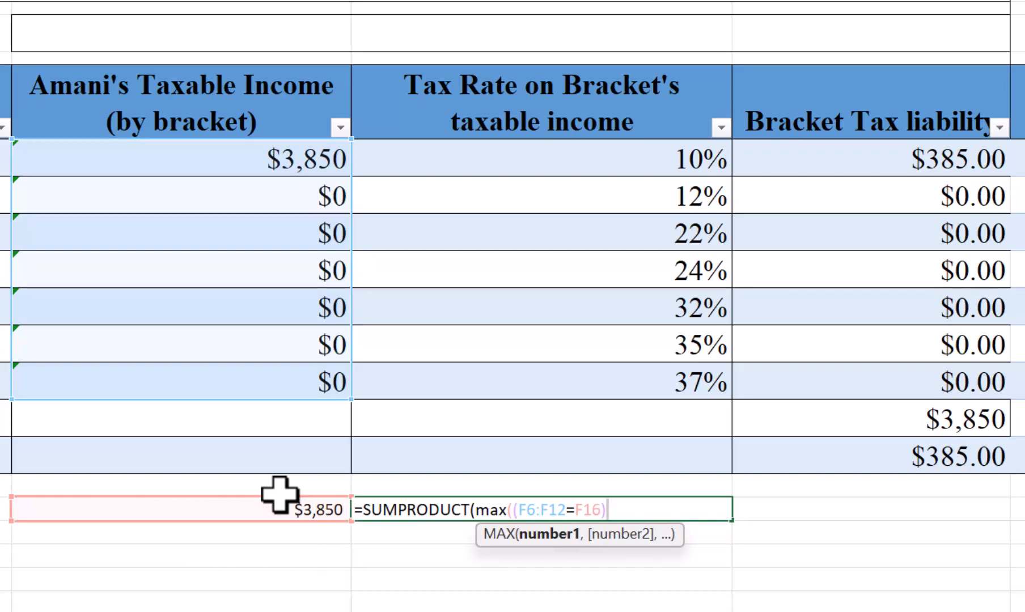
type("*(")
left_click_drag(441, 159, 441, 368)
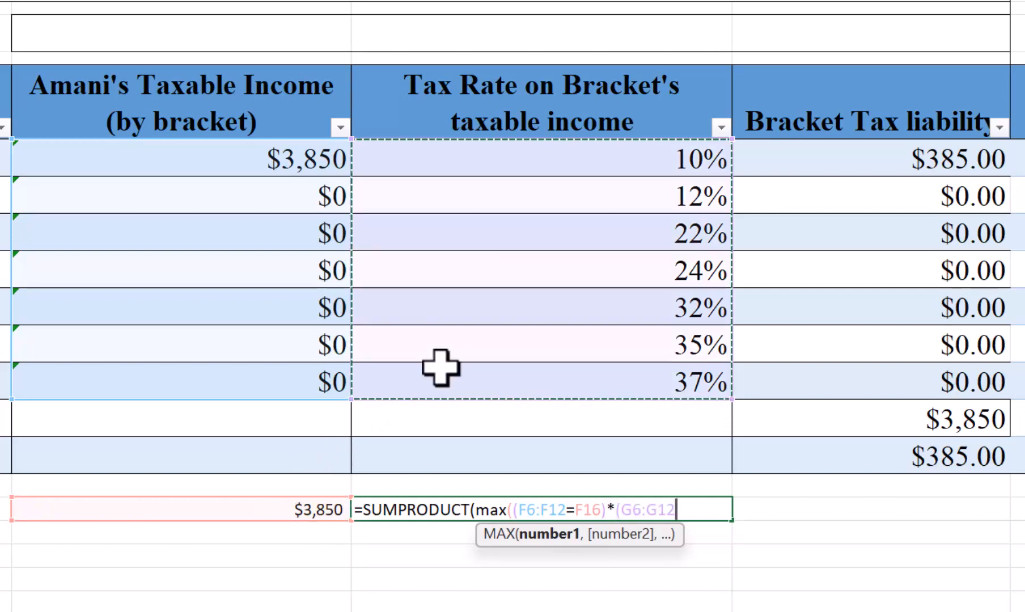
key("BackSpace")
key("BackSpace")
key("BackSpace")
key("BackSpace")
key("BackSpace")
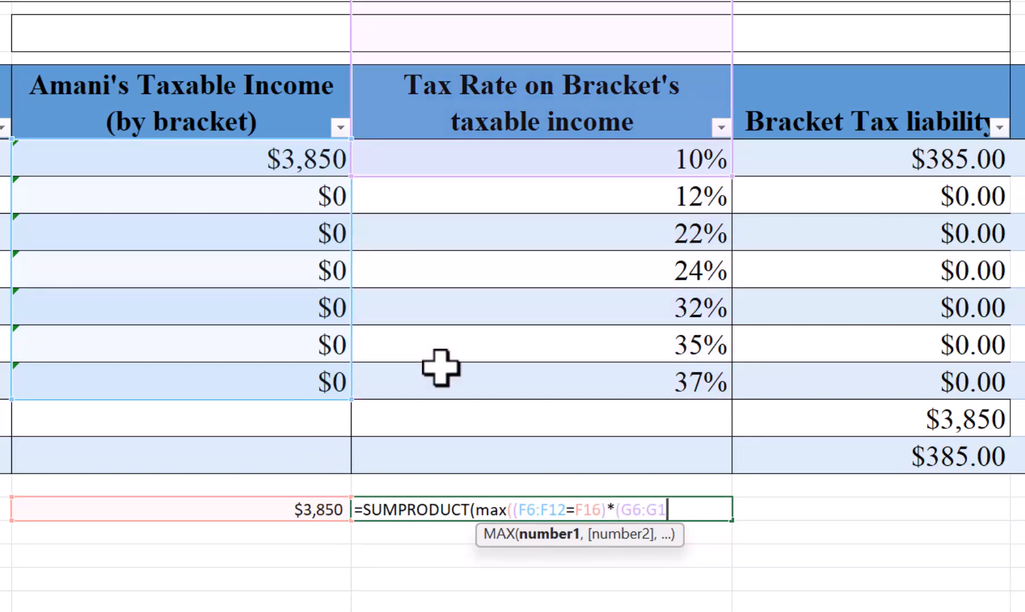
key("BackSpace")
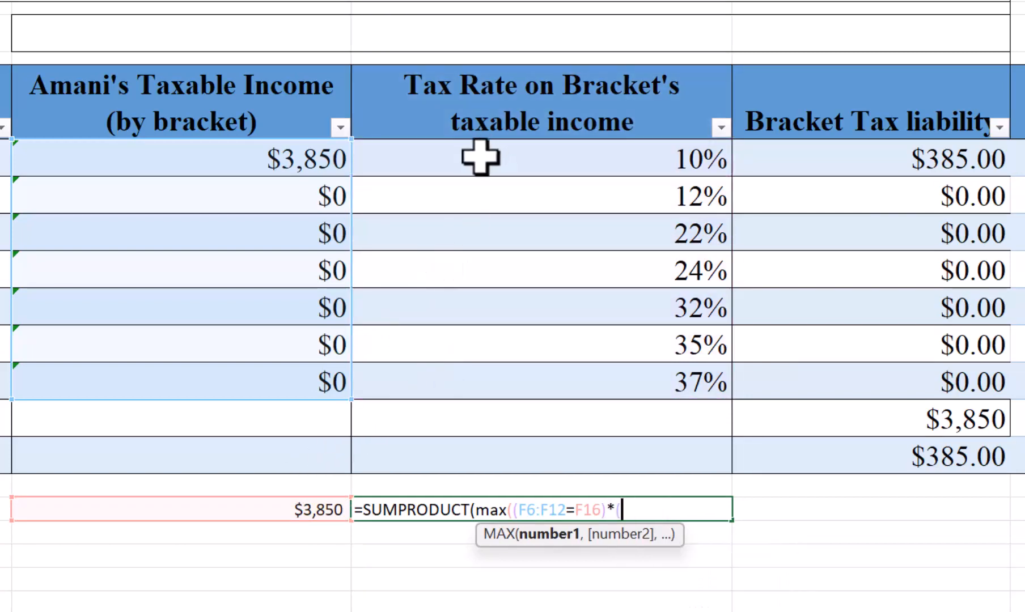
- Complete the G16 formula as =SUMPRODUCT(MAX((F6:F12=F16)*(G6:G12))) to return the rate for the largest bracket income
left_click_drag(479, 156, 474, 385)
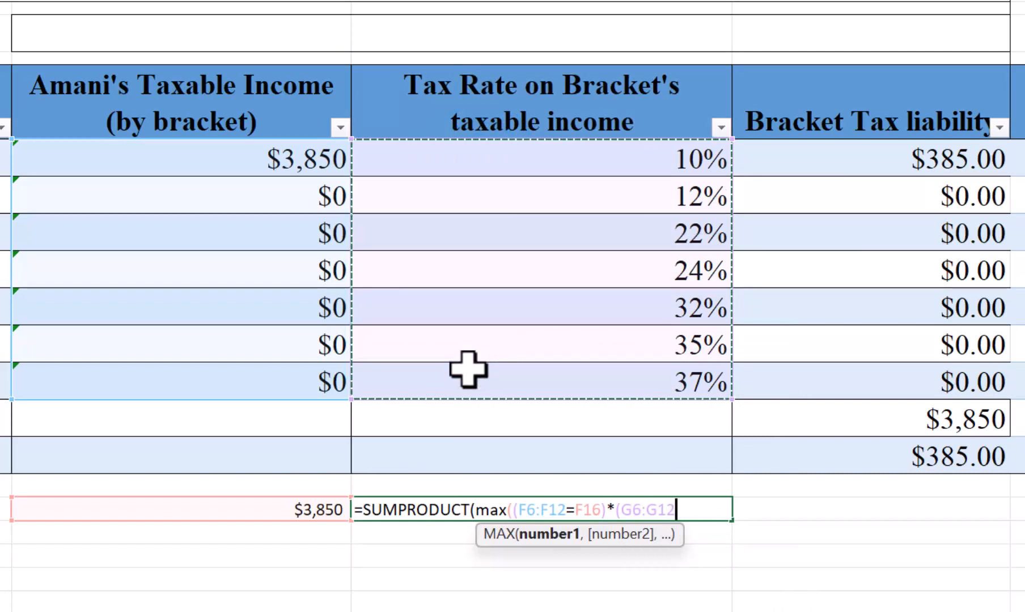
type(")))")
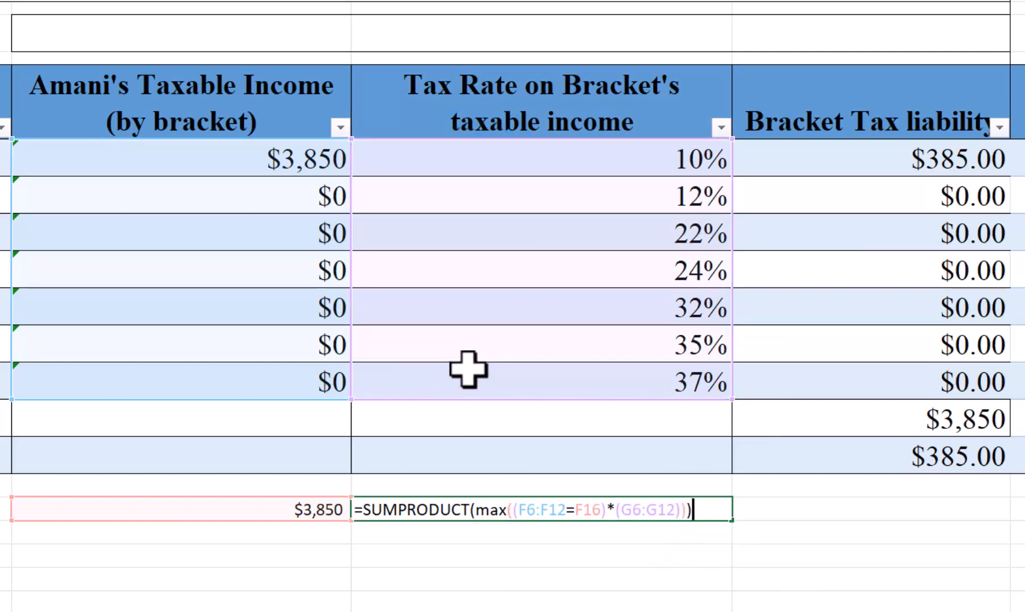
key("ctrl+Return")
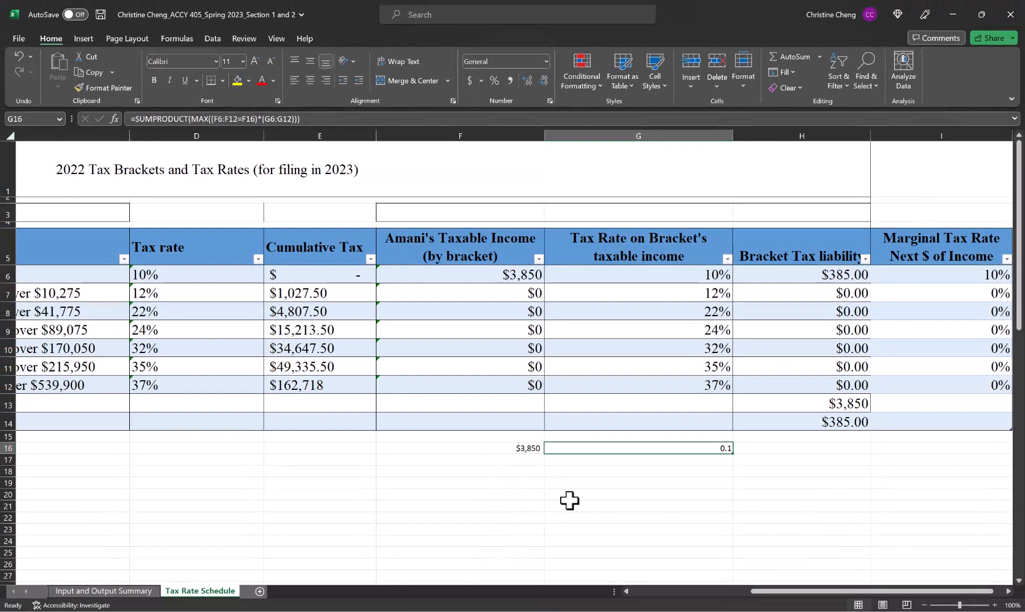
- Link the Highest Statutory Tax Rate in A13 of the Input and Output Summary sheet to G16 of the Tax Rate Schedule sheet
left_click(125, 591)
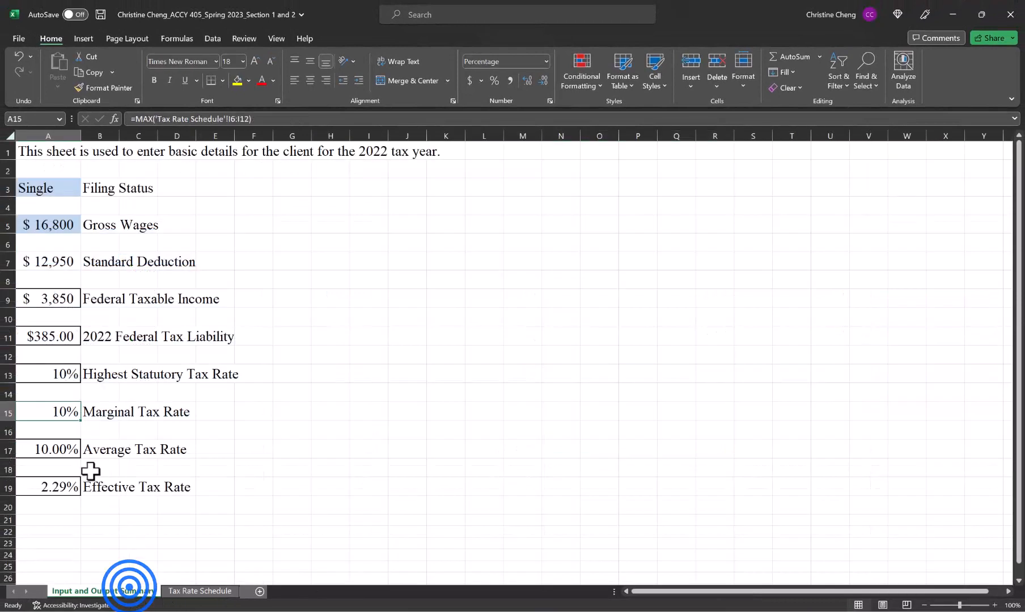
left_click(65, 373)
type("=")
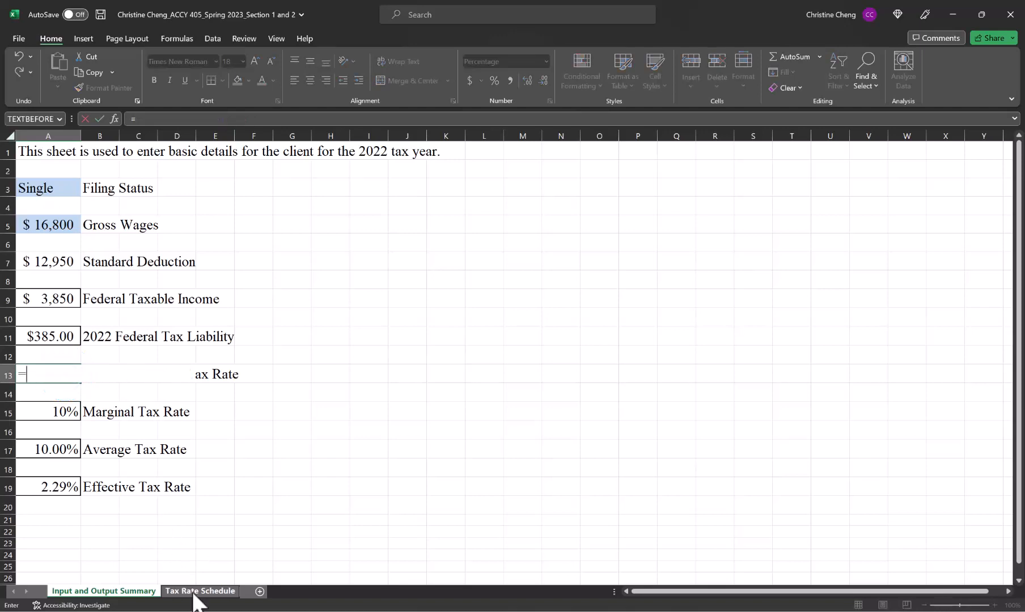
left_click(194, 593)
left_click(862, 448)
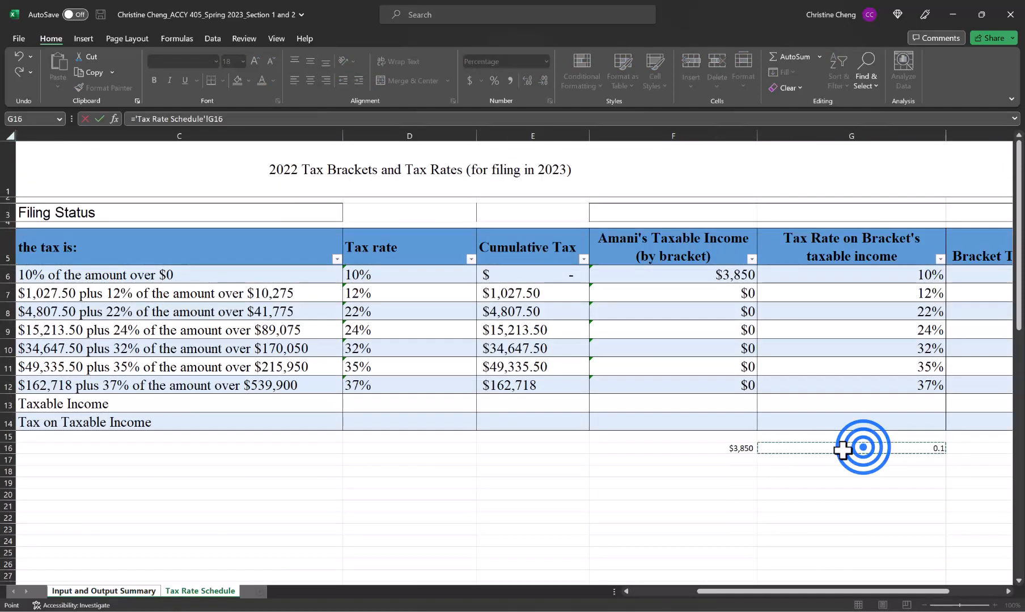
key("Return")
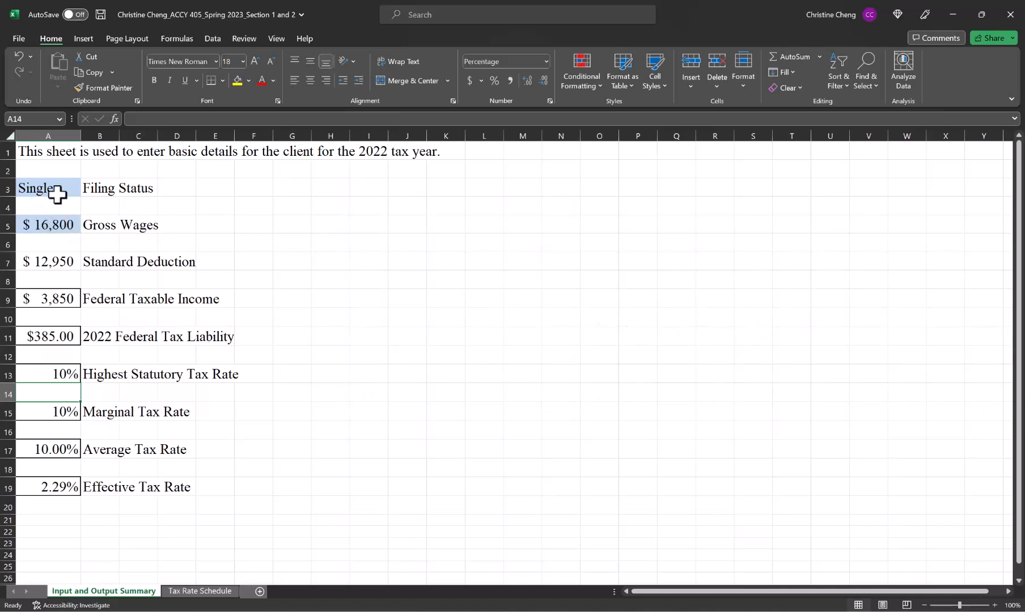
- Set the Gross Wages in A5 to 23,225 to test the tax rate formulas
left_click(55, 225)
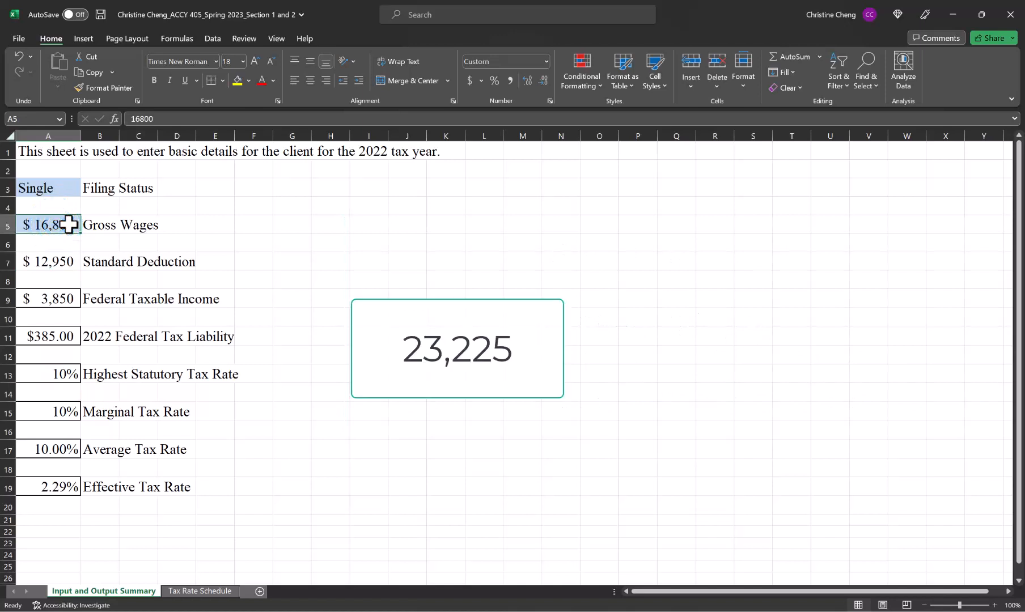
type("23,225")
key("Return")
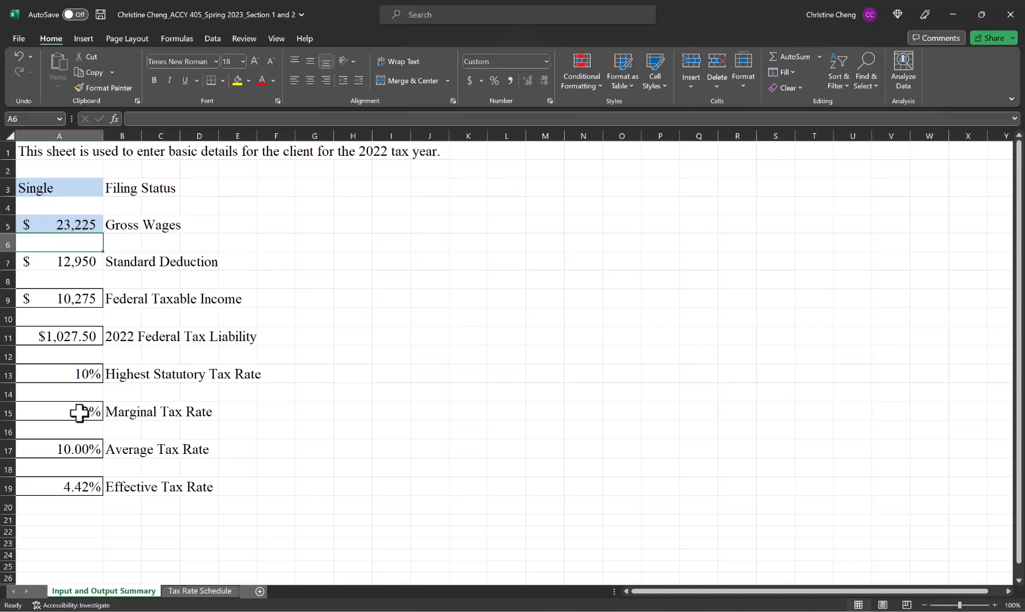
- Test the tax rates with Gross Wages of 54,725 in A5
left_click(84, 223)
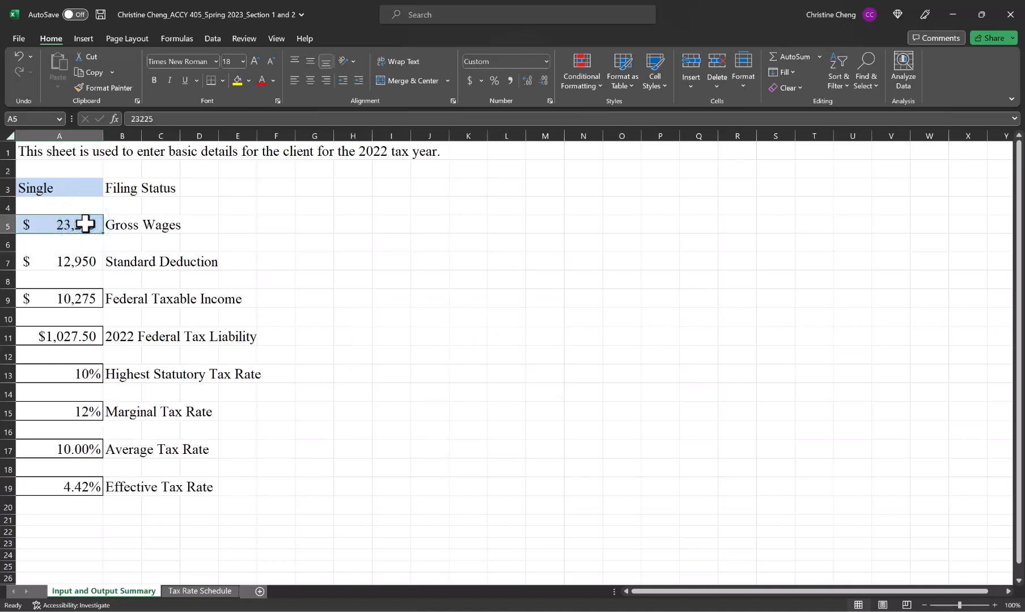
type("54,")
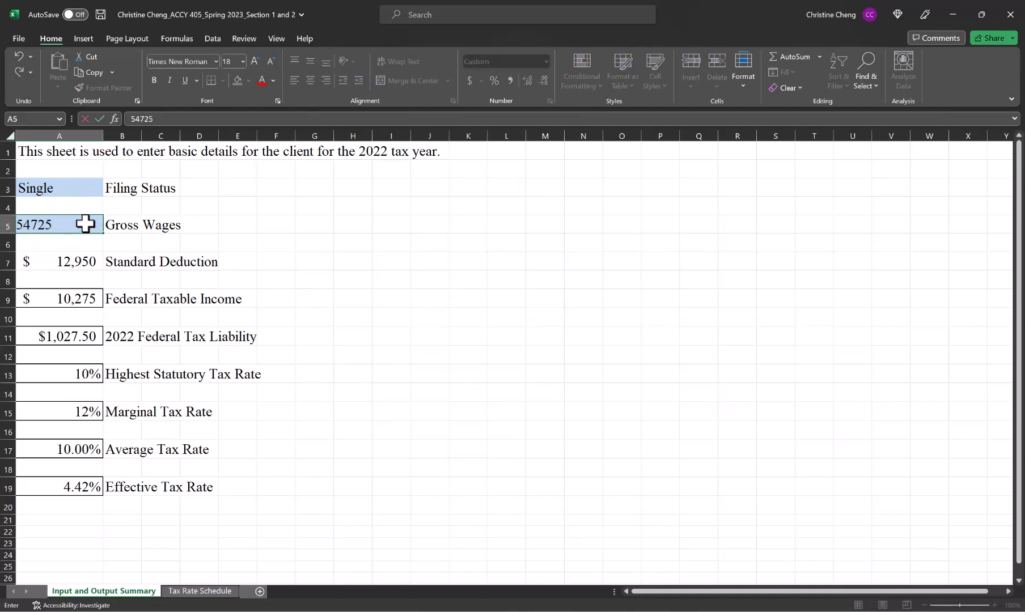
type("725")
key("Return")
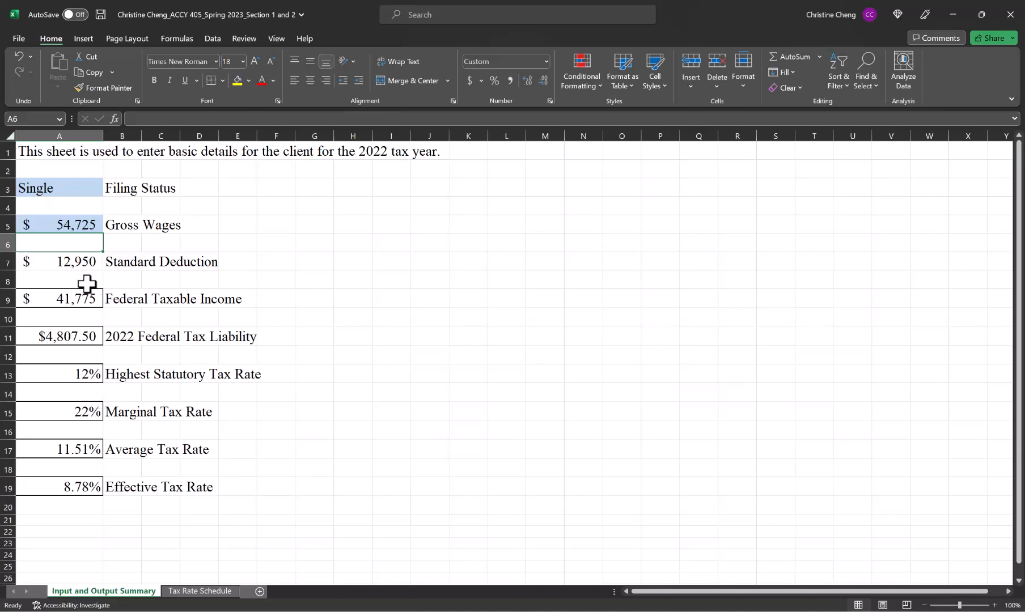
- Change the Gross Wages in A5 to 102,025 to check the tax rates for that income
left_click(77, 225)
type("10")
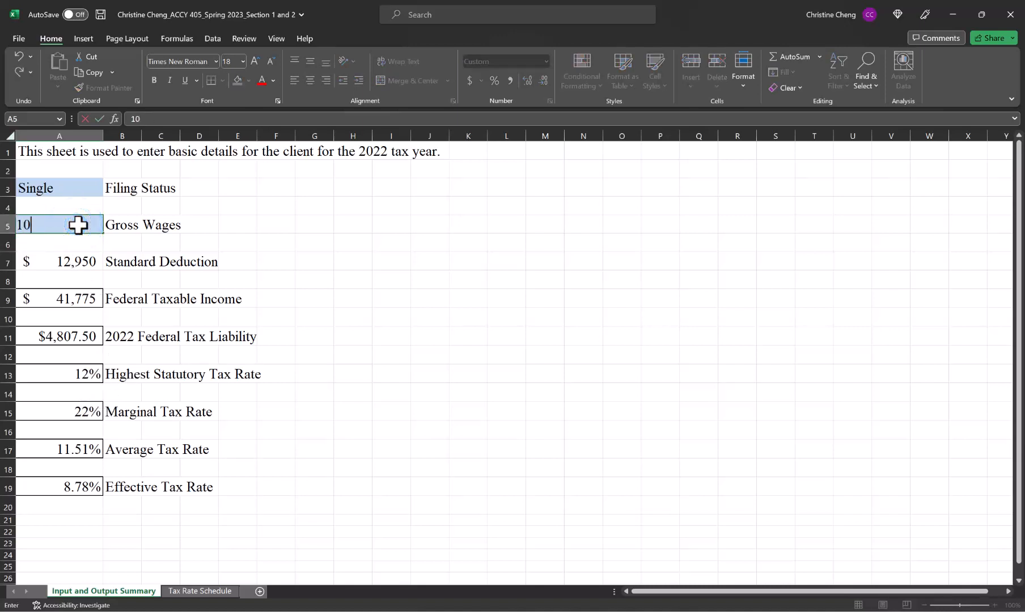
type("2025")
key("Return")
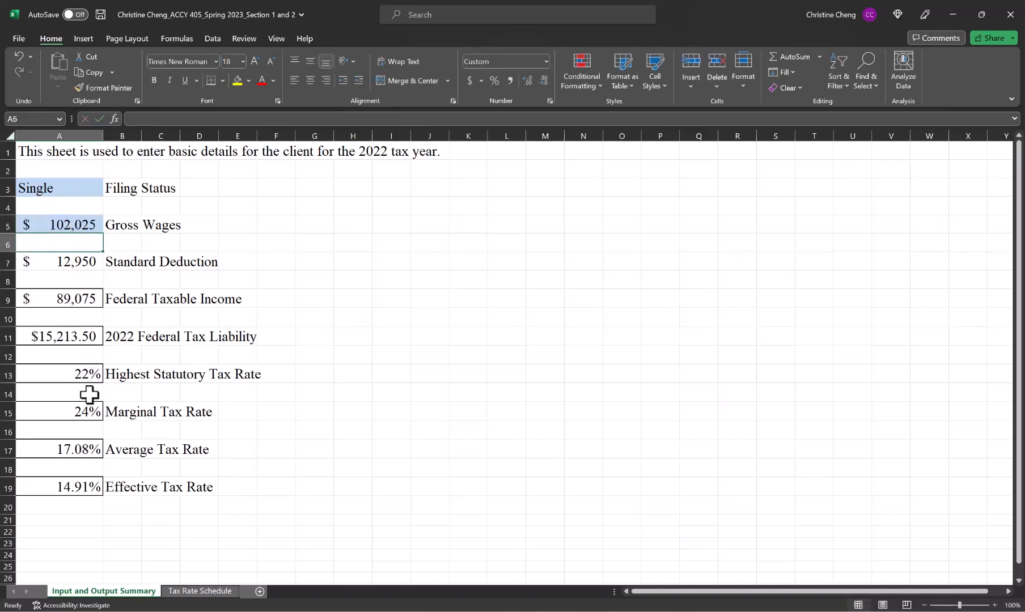
- Enter 183,000 as the Gross Wages in A5 to test the tax rates at a higher income
left_click(91, 224)
type("18")
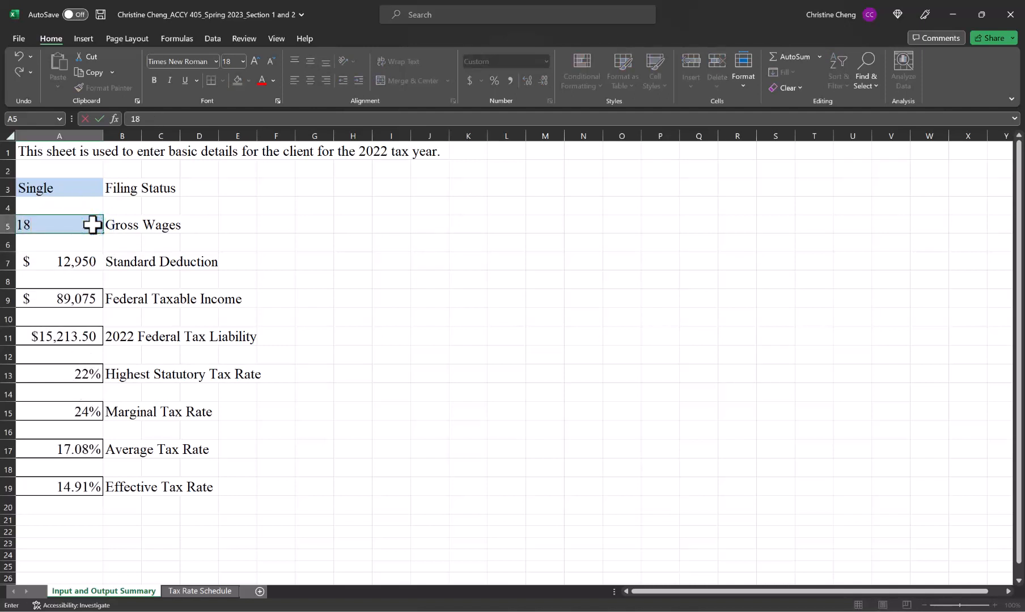
type("3000")
key("Return")
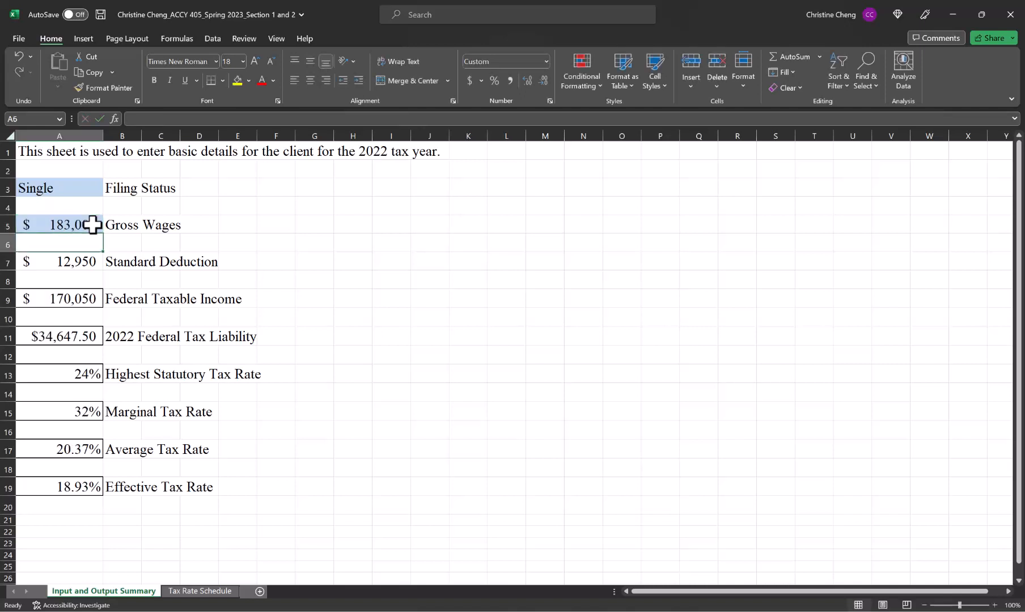
- Set the Gross Wages in A5 to 228,900 to test the statutory and marginal rates
left_click(85, 226)
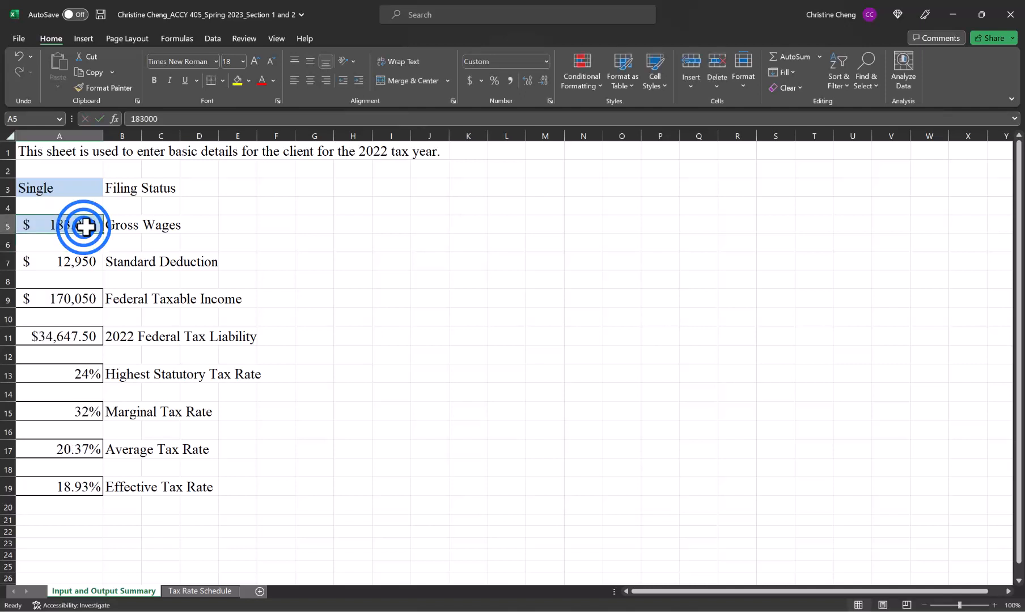
type("1")
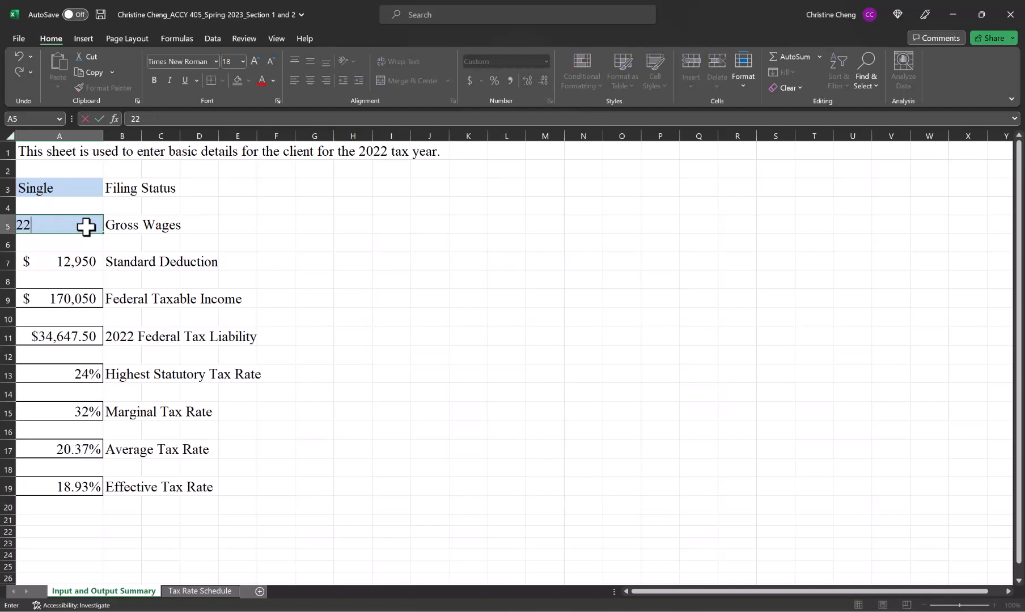
type("900")
key("Return")
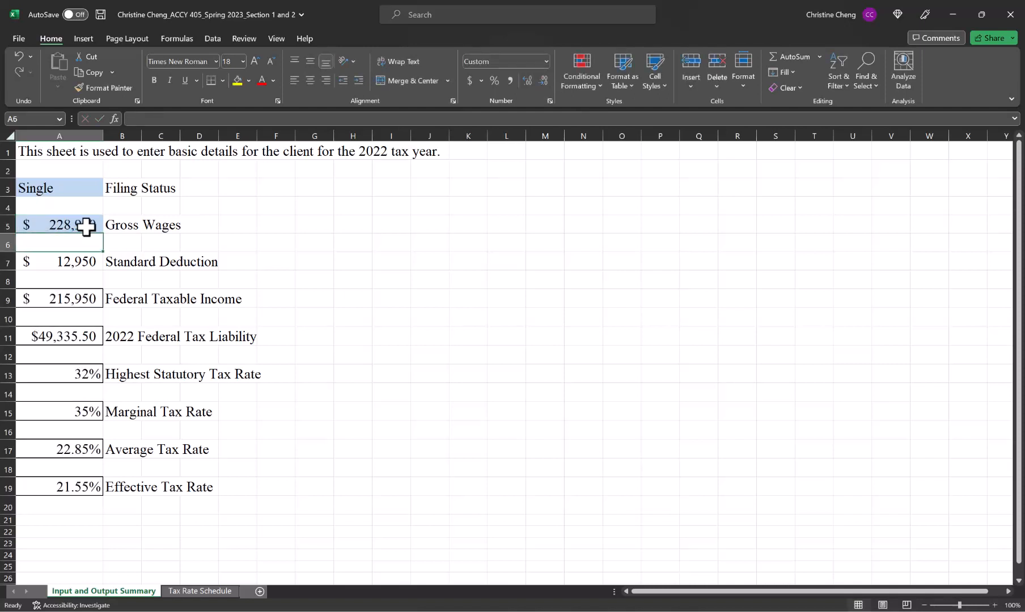
- Set the Gross Wages in A5 to 552,850 to test the rates at the highest bracket threshold
left_click(68, 220)
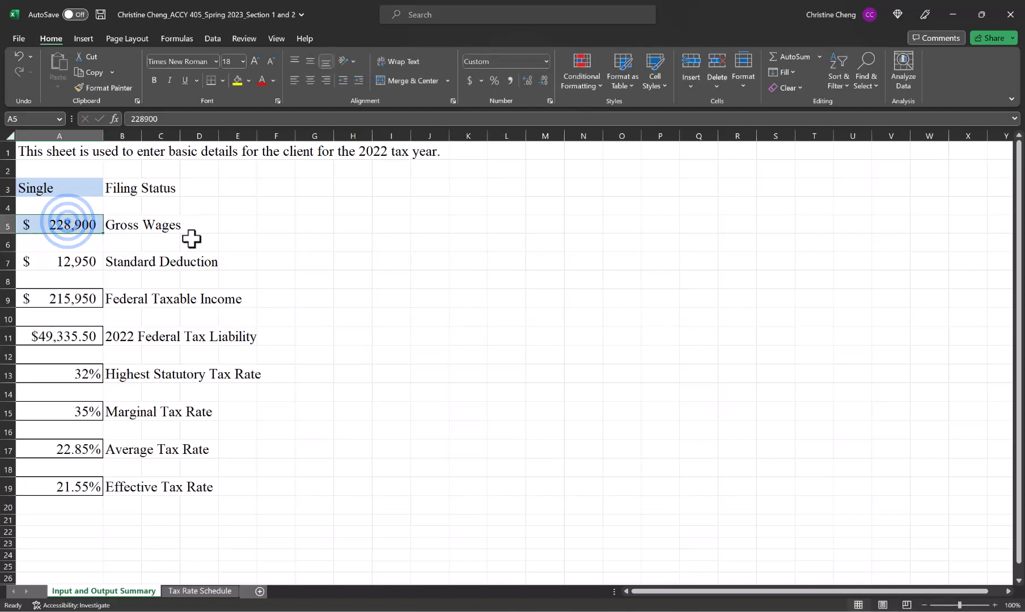
type("55285")
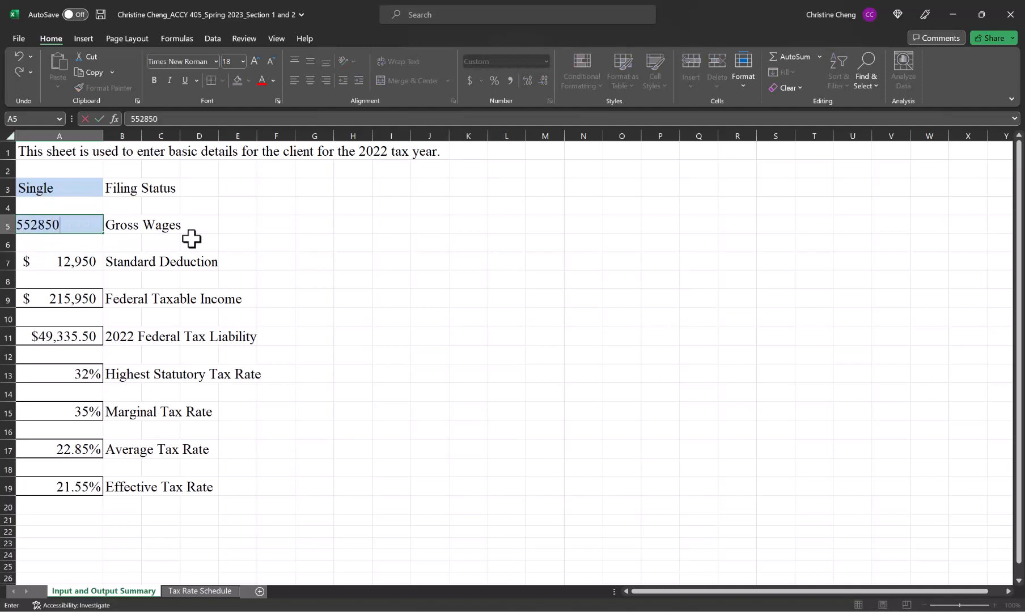
key("Return")
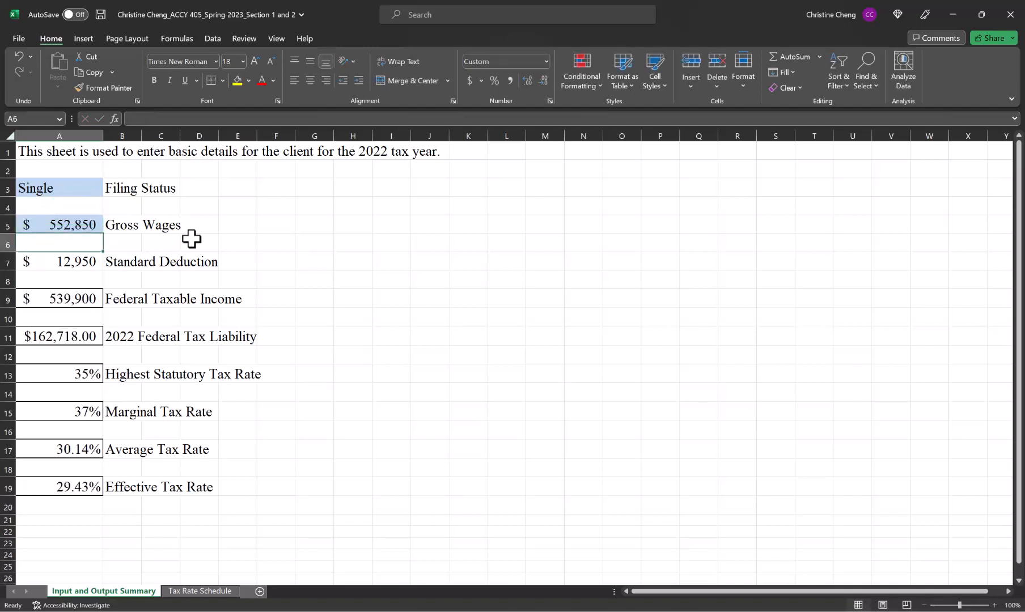